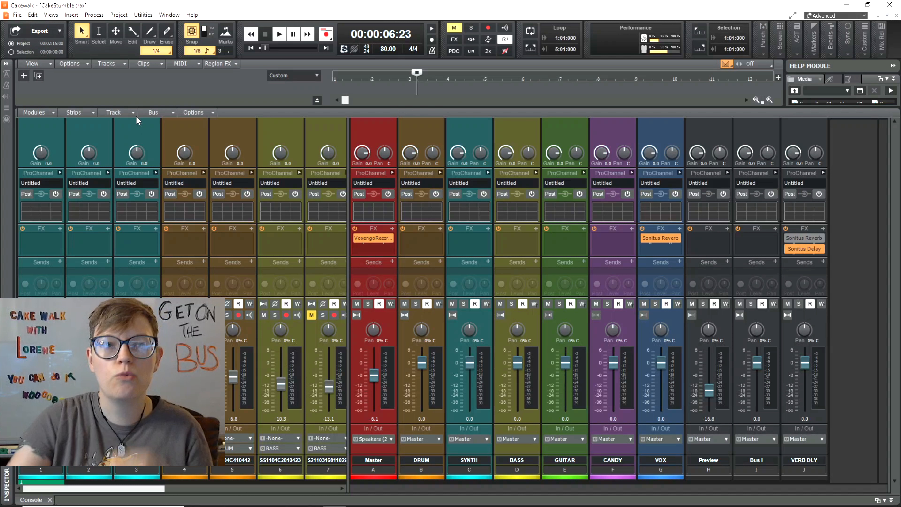
- Widen all console strips and enlarge the bus area so every bus strip is in view
click(77, 114)
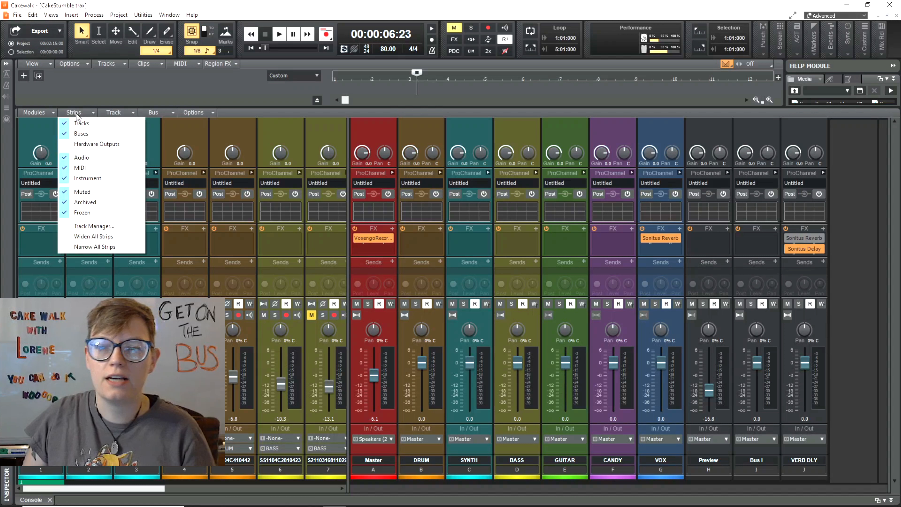
click(96, 237)
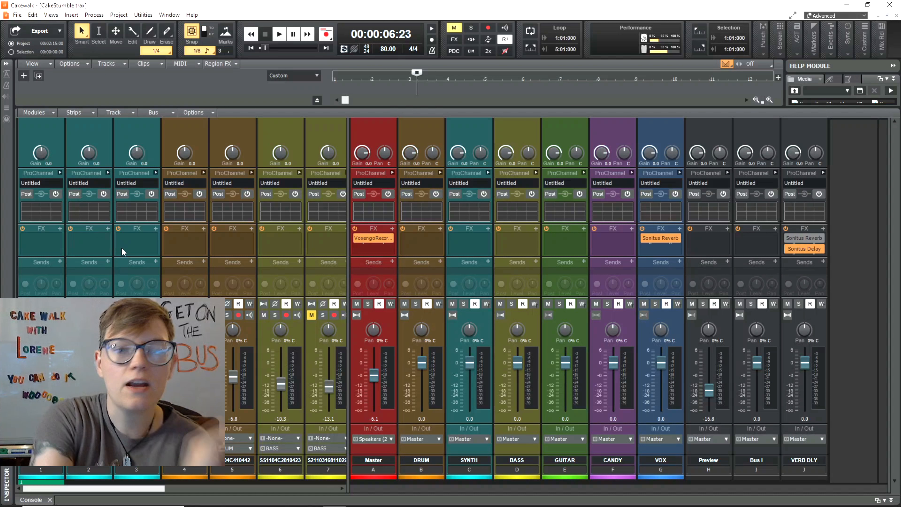
drag(348, 458, 287, 458)
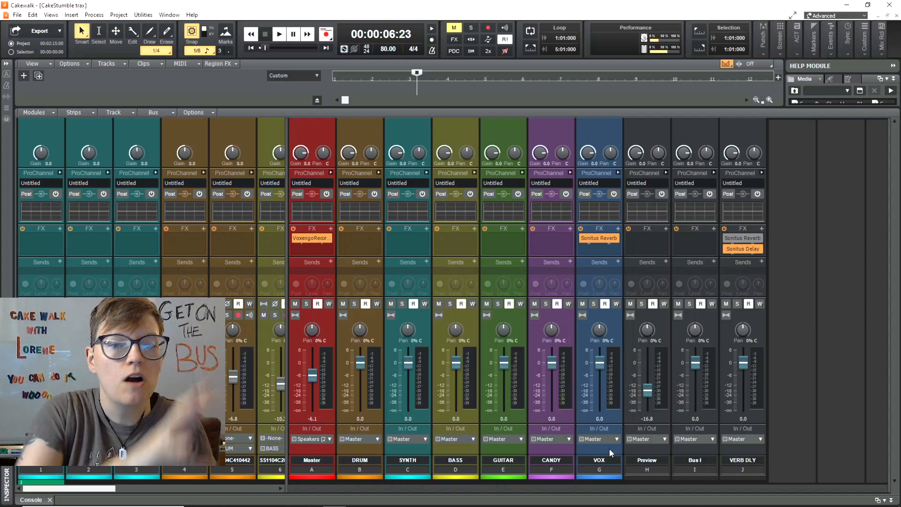
- Insert a Sonitus Reverb effect on the GUITAR bus, load its (Default) preset and close the effect window
click(522, 228)
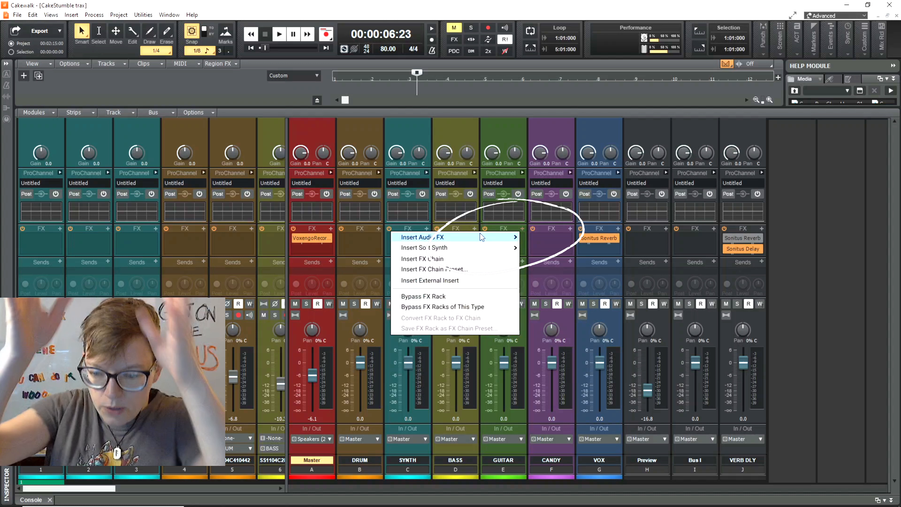
mouse_move(480, 235)
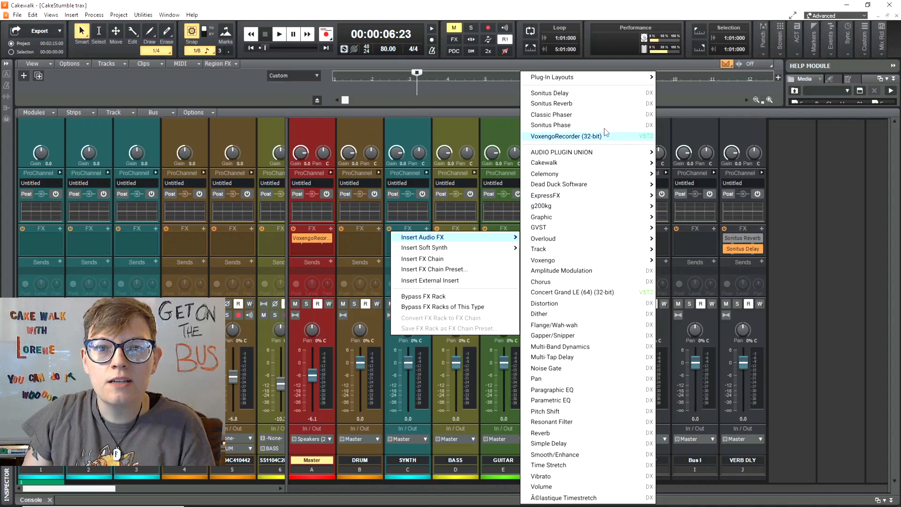
click(595, 107)
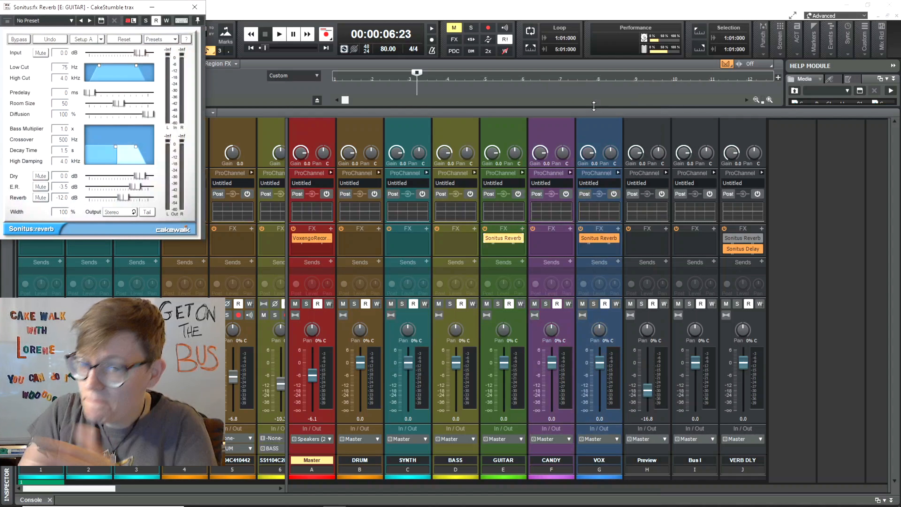
click(71, 21)
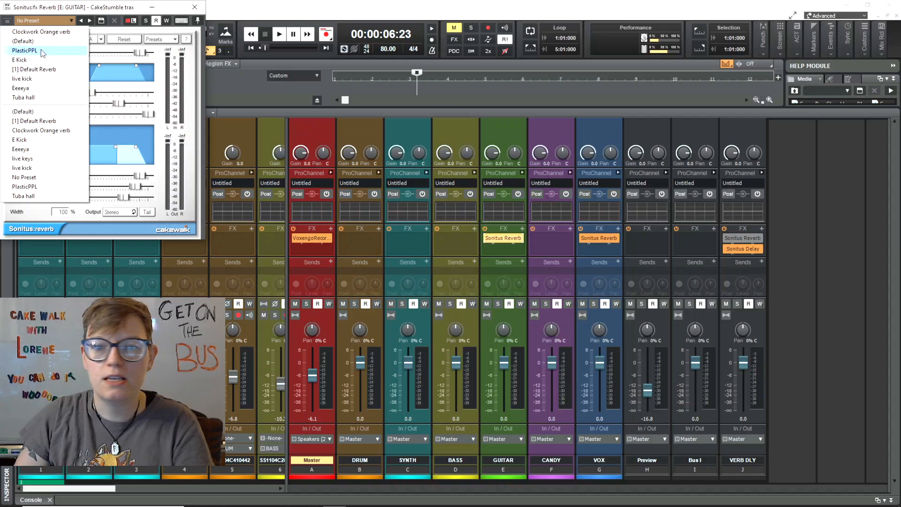
click(23, 41)
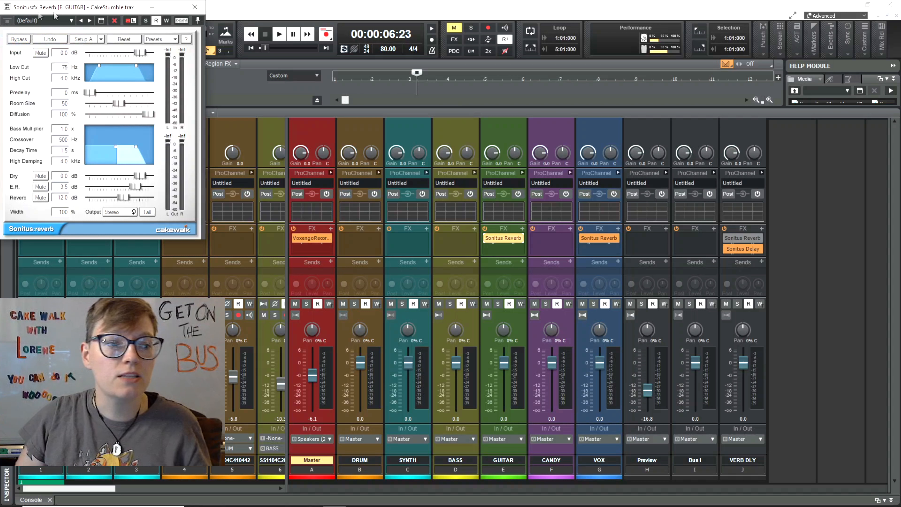
click(195, 7)
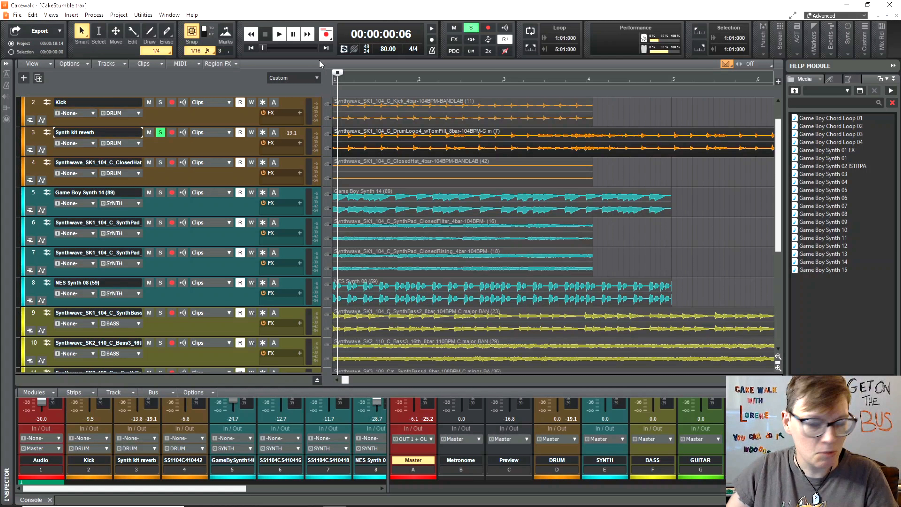
- Delete the Metronome bus from the console
drag(389, 440, 442, 421)
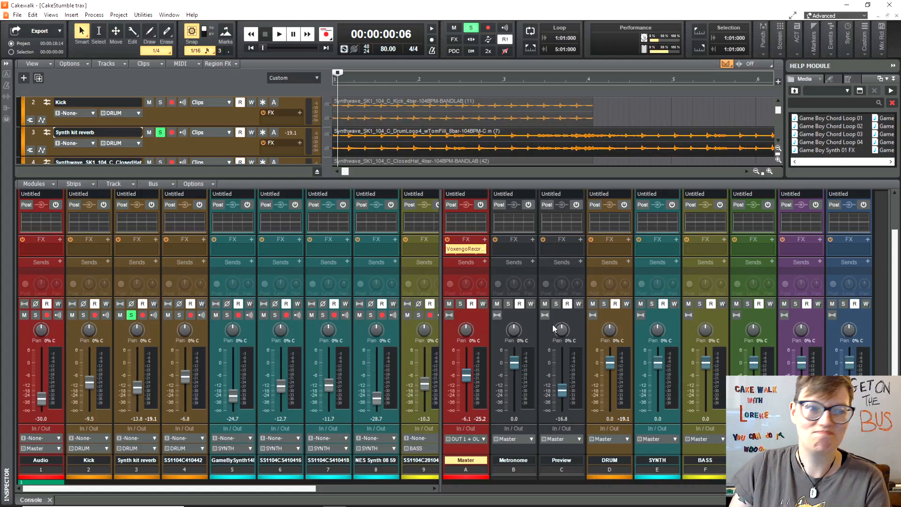
right_click(529, 325)
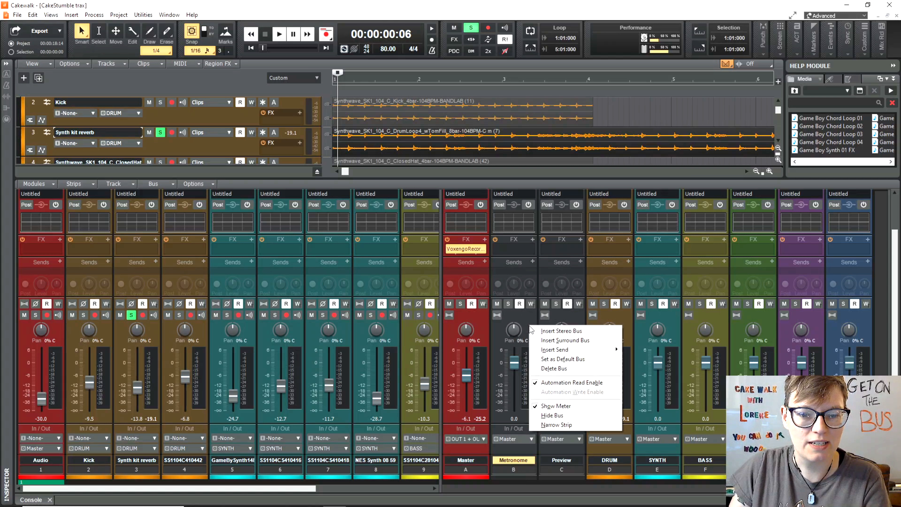
click(563, 369)
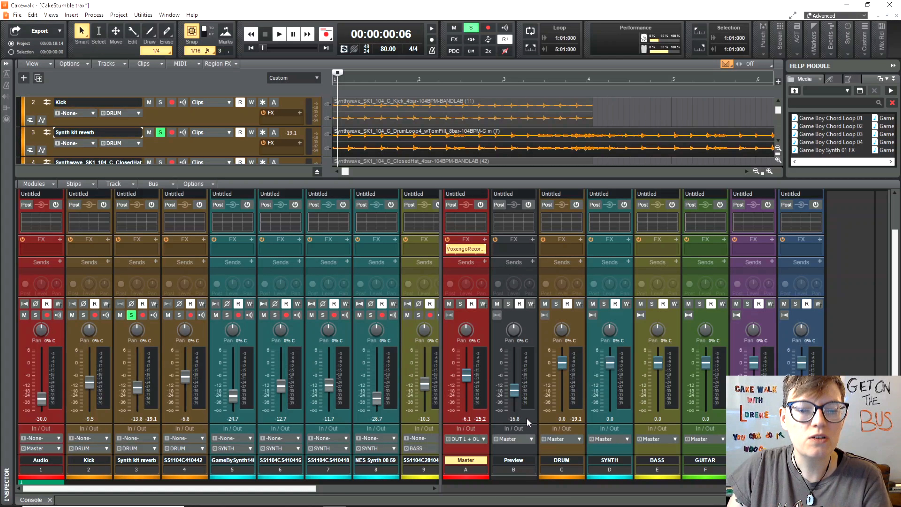
- Preview Game Boy Chord Loop 01, Game Boy Chord Loop 03 and Game Boy Synth 01 FX from the media browser, and stop the preview
click(826, 119)
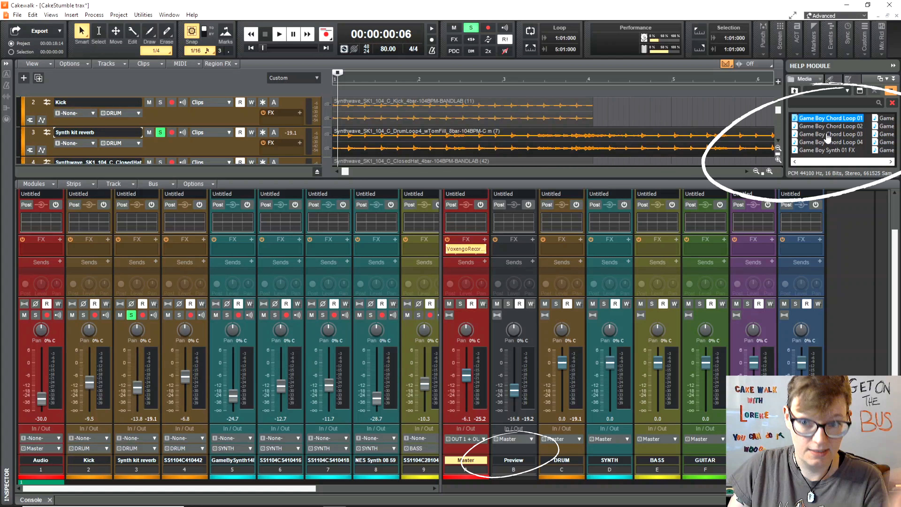
click(827, 135)
click(837, 151)
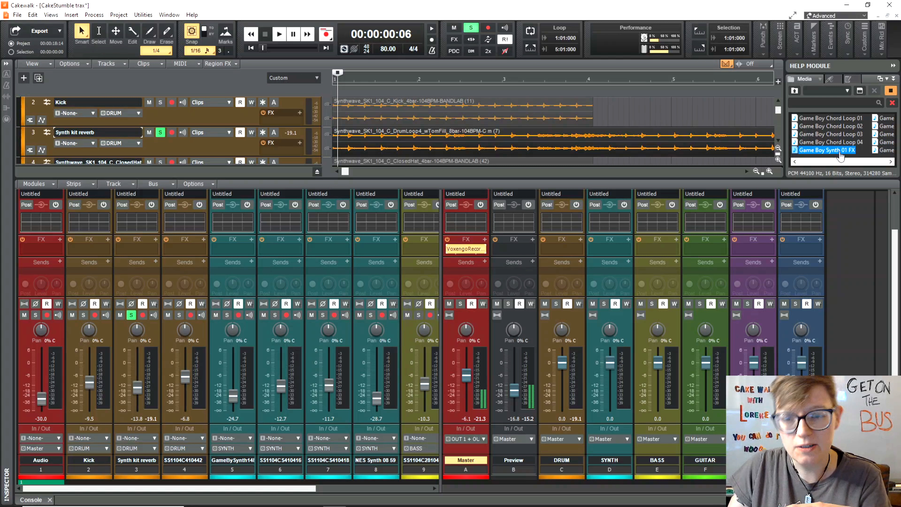
click(890, 91)
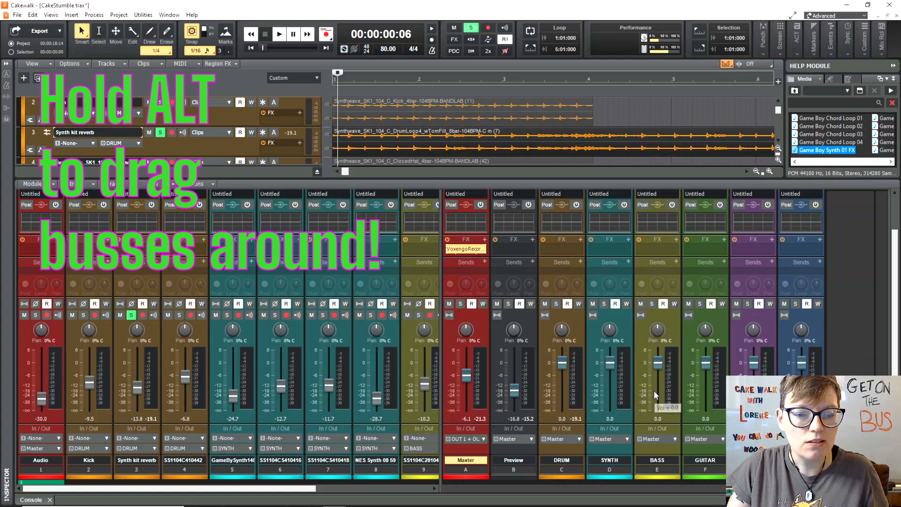
- Move the Preview bus after the VOX bus and insert a new stereo bus behind it
click(529, 322)
drag(529, 322, 810, 345)
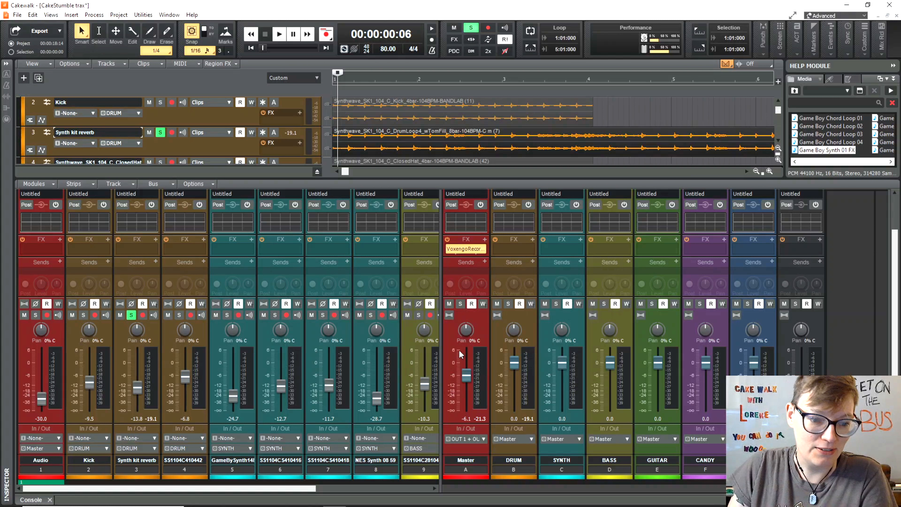
drag(442, 344, 525, 344)
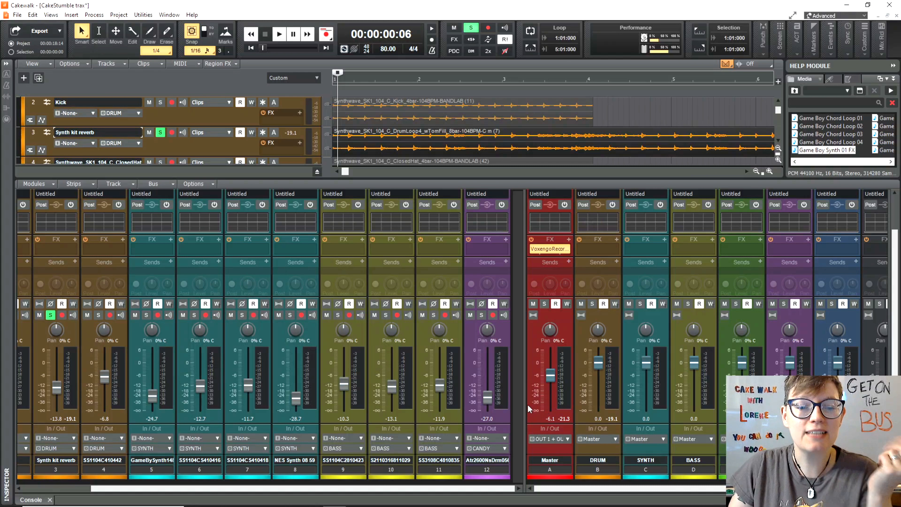
drag(525, 405, 278, 405)
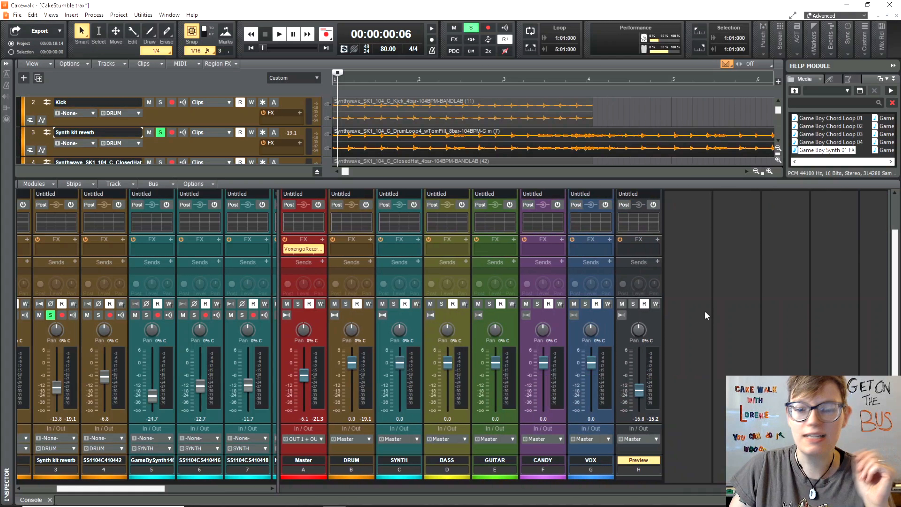
right_click(688, 264)
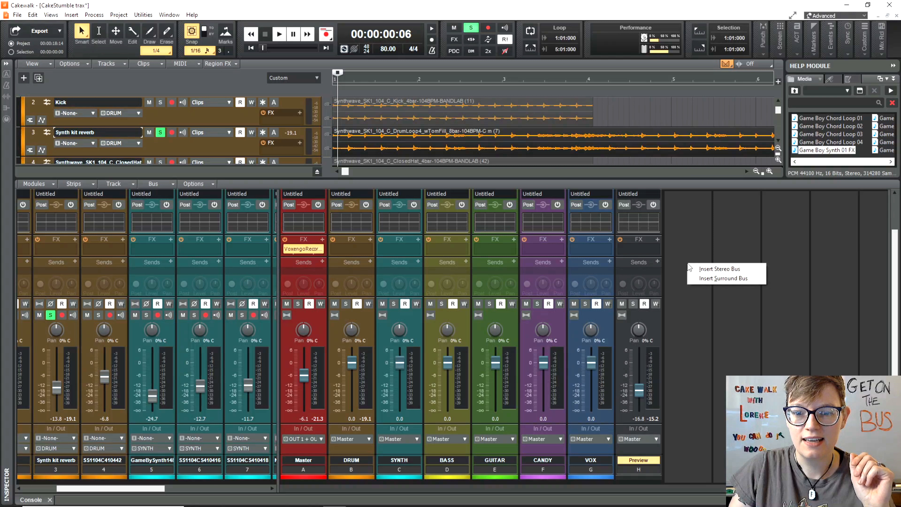
click(714, 270)
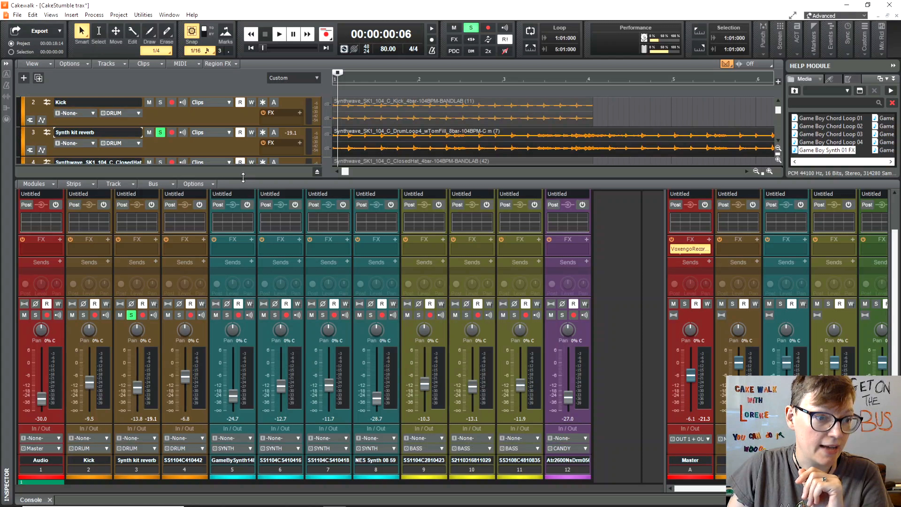
- Try routing track 5's output to Master, return it to the SYNTH bus, and check the output choices of track 9
click(250, 449)
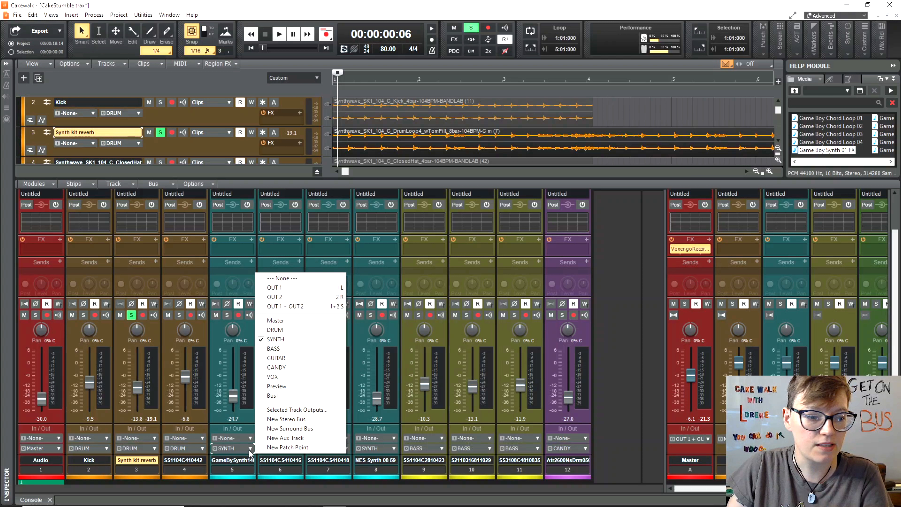
click(280, 321)
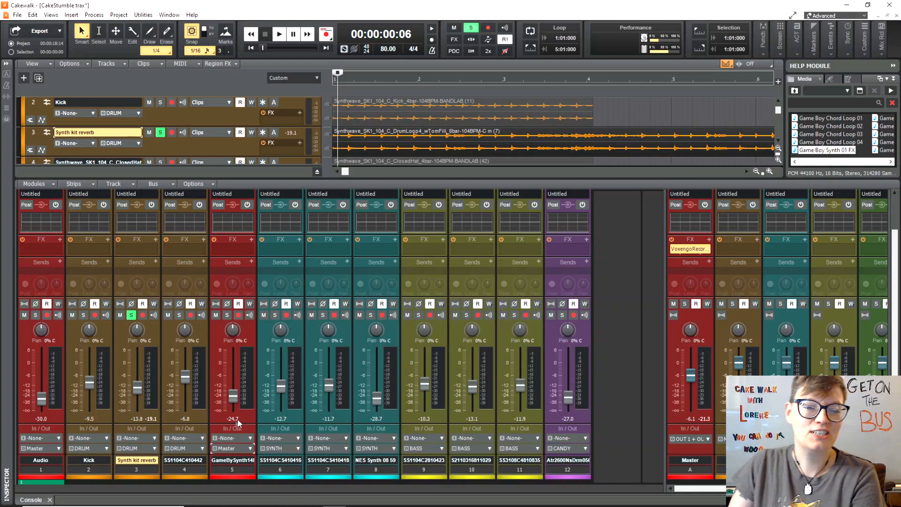
click(250, 448)
click(274, 344)
click(442, 448)
click(618, 287)
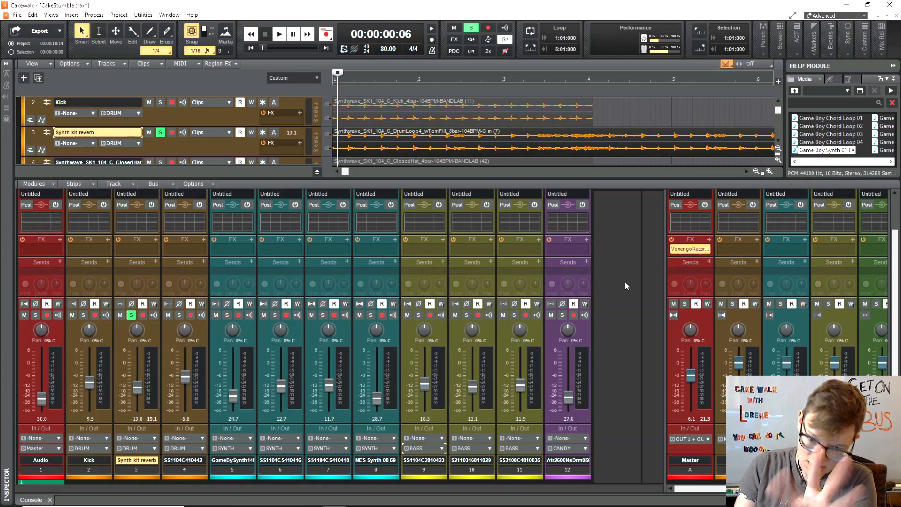
- Unsolo the Synth kit reverb track, play the full mix from the beginning and stop playback
drag(665, 294, 403, 291)
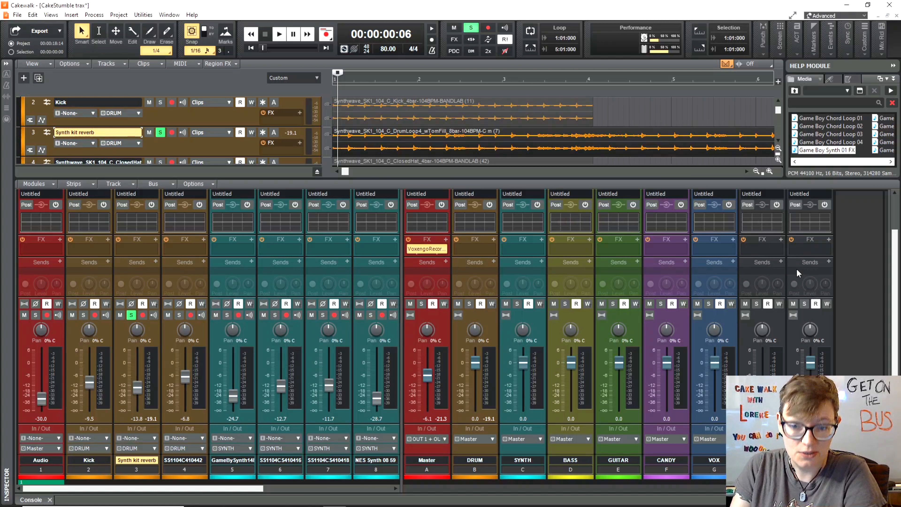
drag(373, 178, 403, 371)
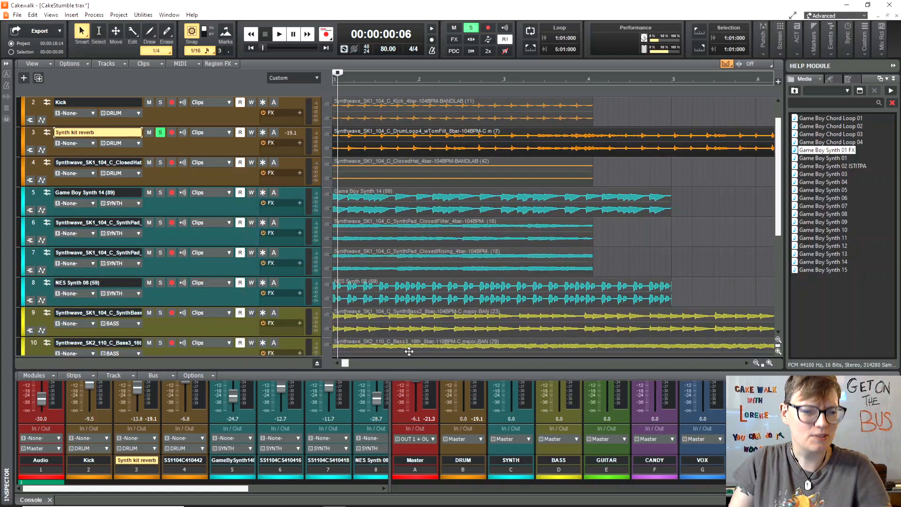
click(160, 133)
click(251, 48)
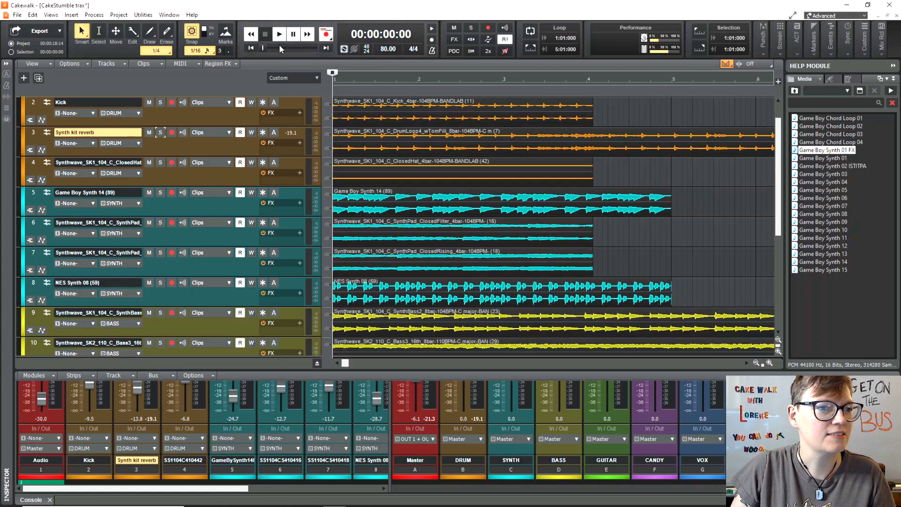
click(280, 34)
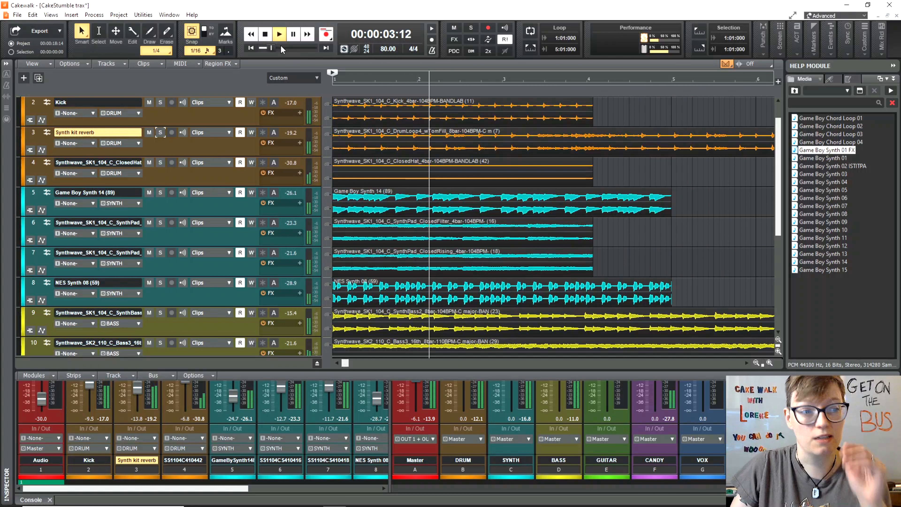
click(265, 34)
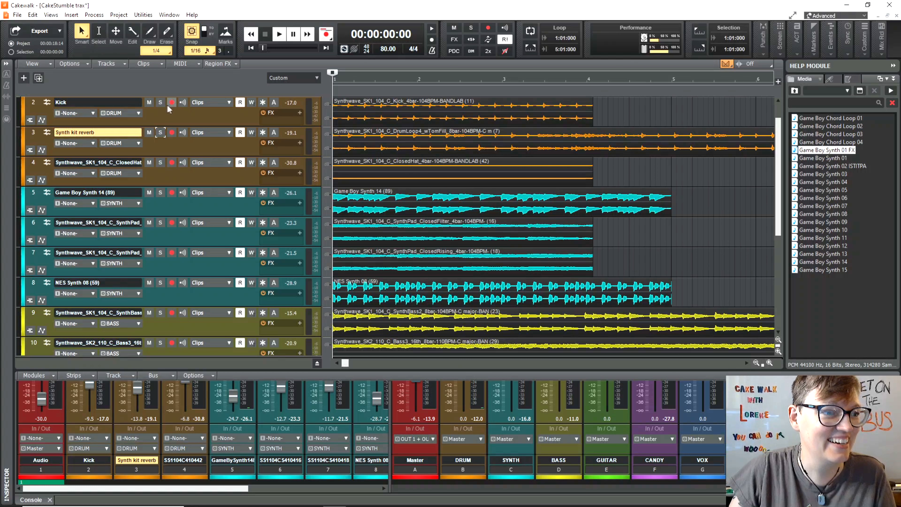
- Play the project with the Kick track soloed, shift the solo to Game Boy Synth 14 and stop playback
click(160, 102)
key(space)
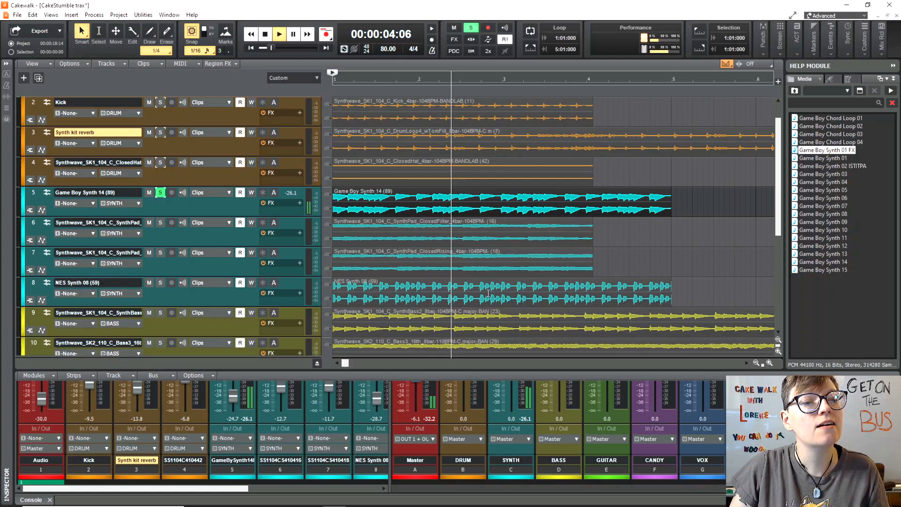
key(space)
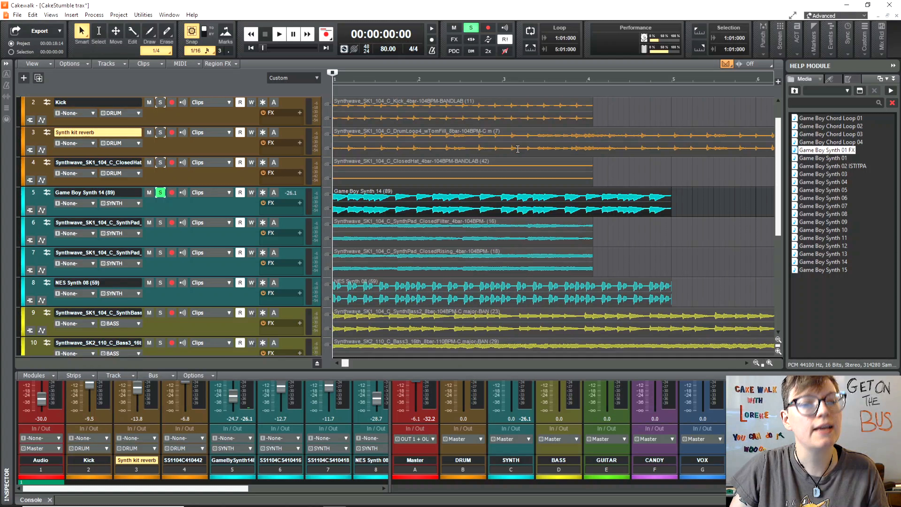
- Turn on the metronome during playback and play the soloed Game Boy Synth 14 track from the beginning
click(432, 51)
key(Escape)
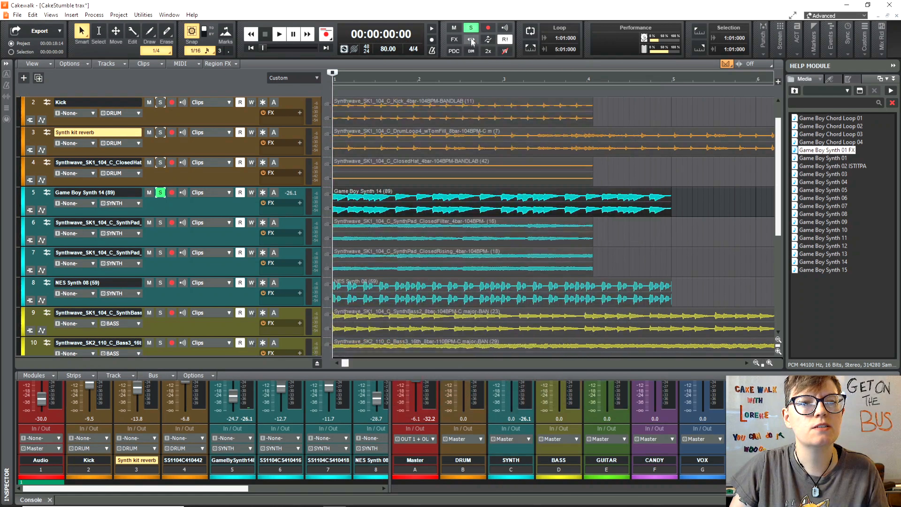
click(432, 31)
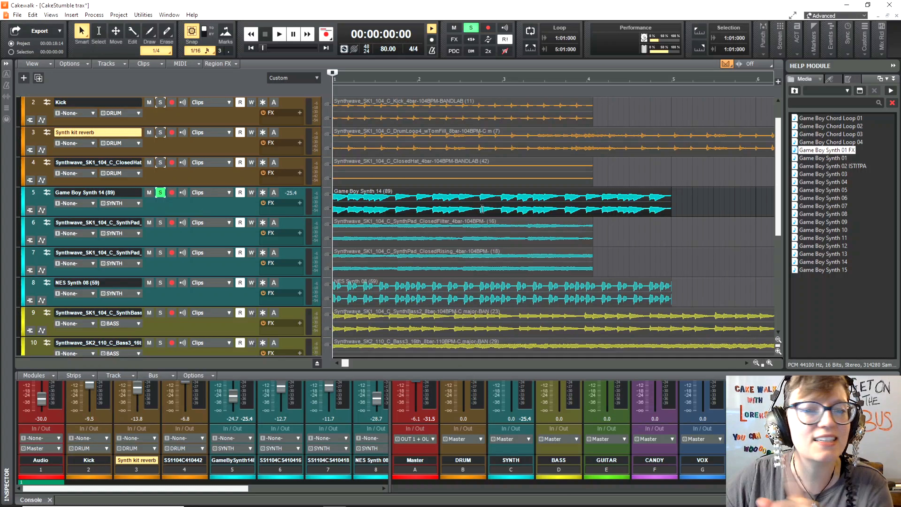
click(279, 34)
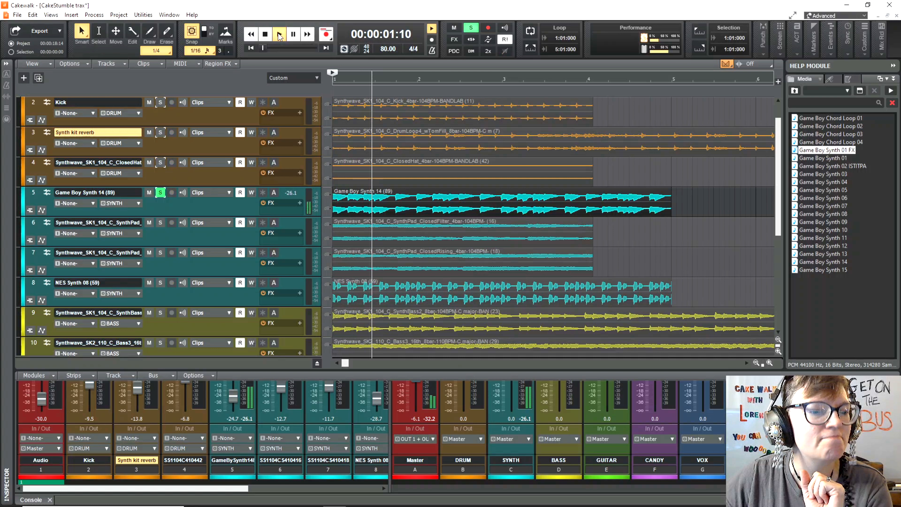
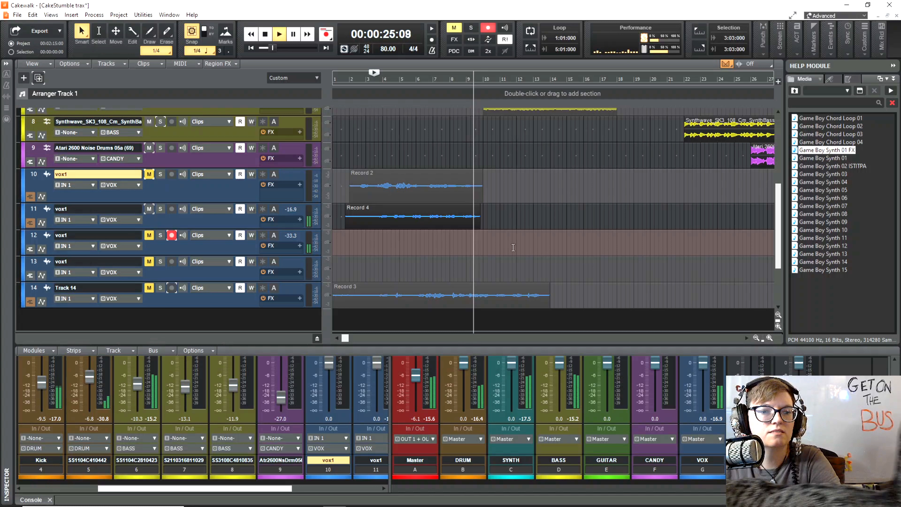
- Stop playback of the arrangement with the vox1 recordings
key(space)
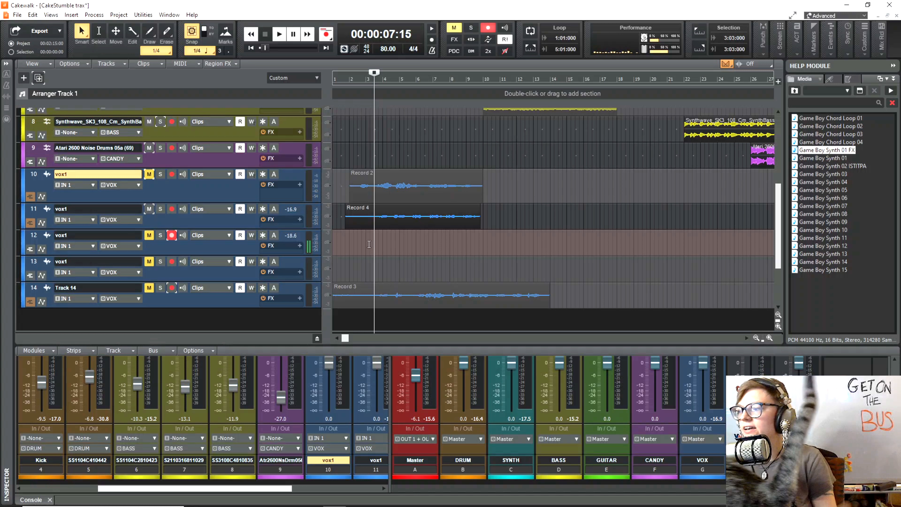
- Record a vocal take on the armed vox1 track 12 and stop the transport
click(326, 34)
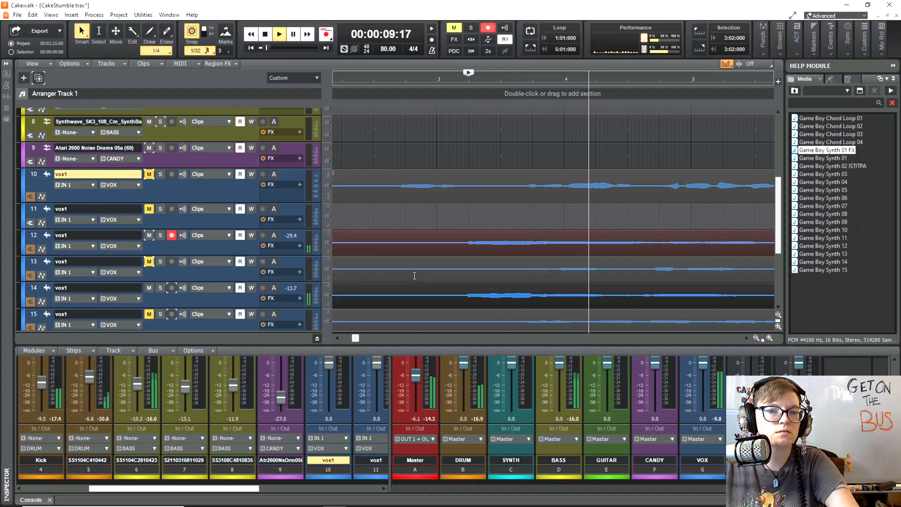
key(space)
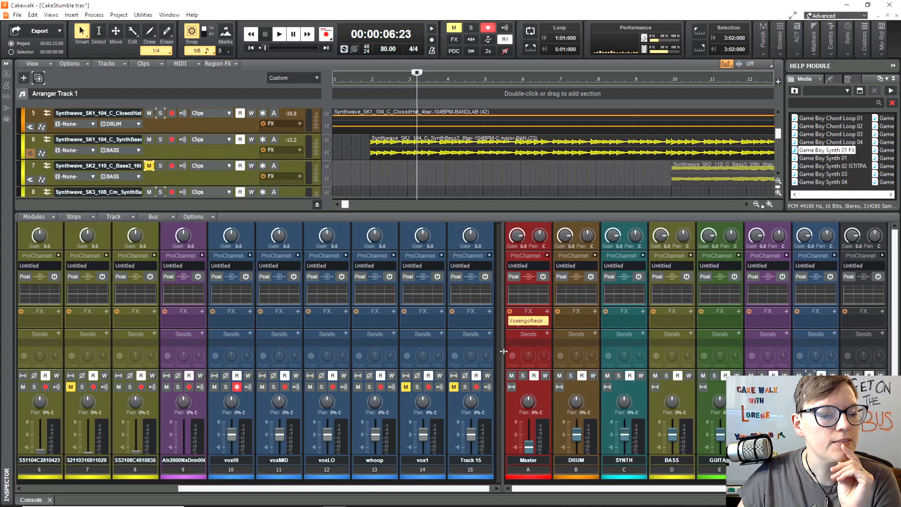
- Lower the faders of voxHI to -6.9, voxMID to -5.4, voxLO to -5.8 and whoop to -1.3, and disarm voxHI
drag(232, 429, 329, 438)
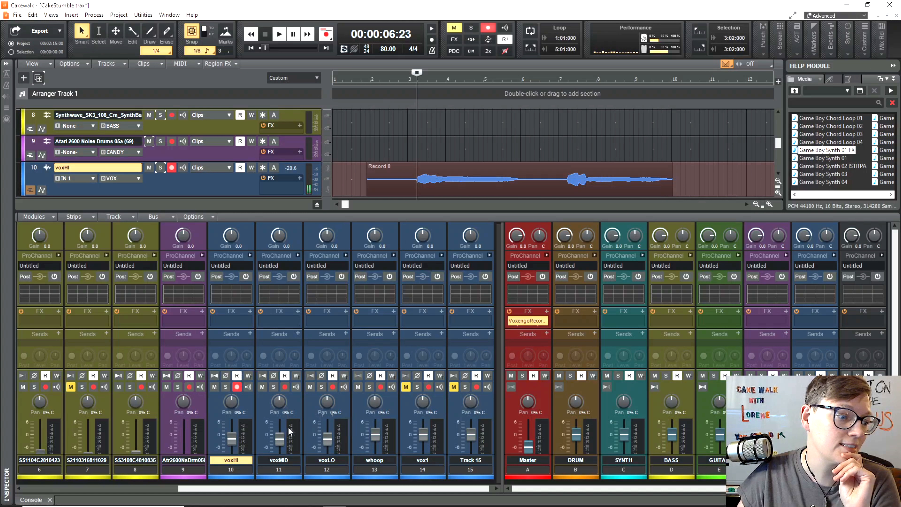
scroll(342, 400, down, 2)
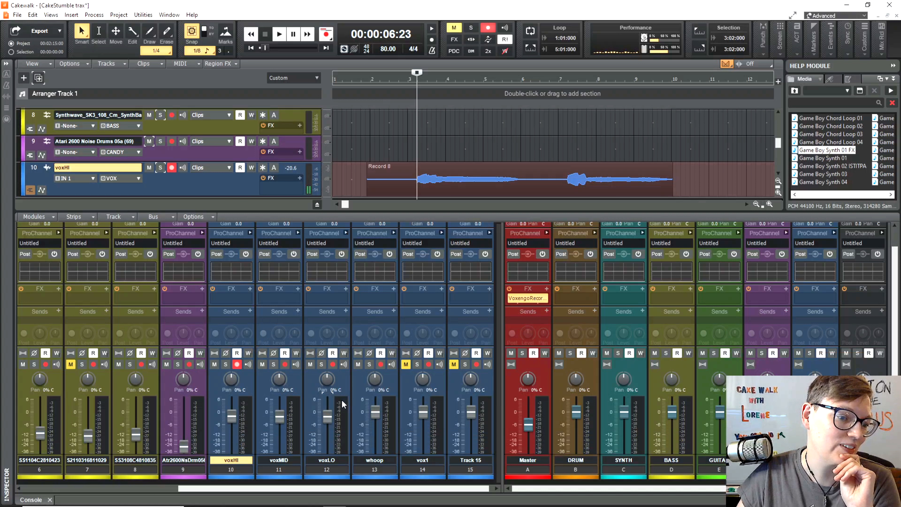
drag(235, 394, 324, 400)
drag(375, 389, 375, 395)
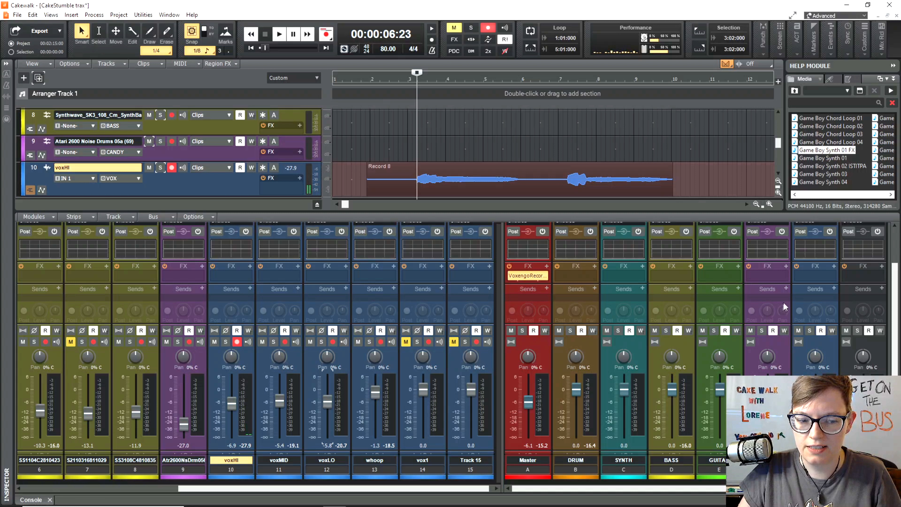
click(237, 342)
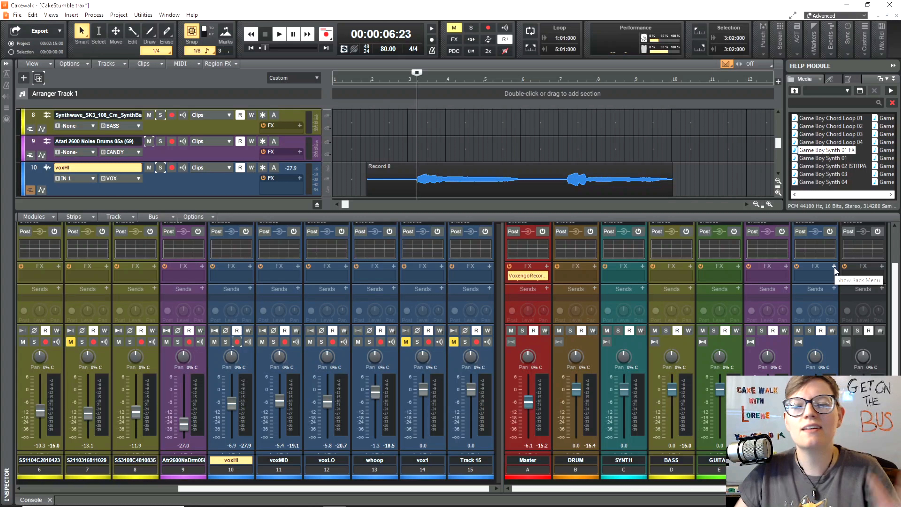
- Start playback and insert a Sonitus Reverb effect on the VOX bus
key(space)
click(834, 266)
mouse_move(734, 170)
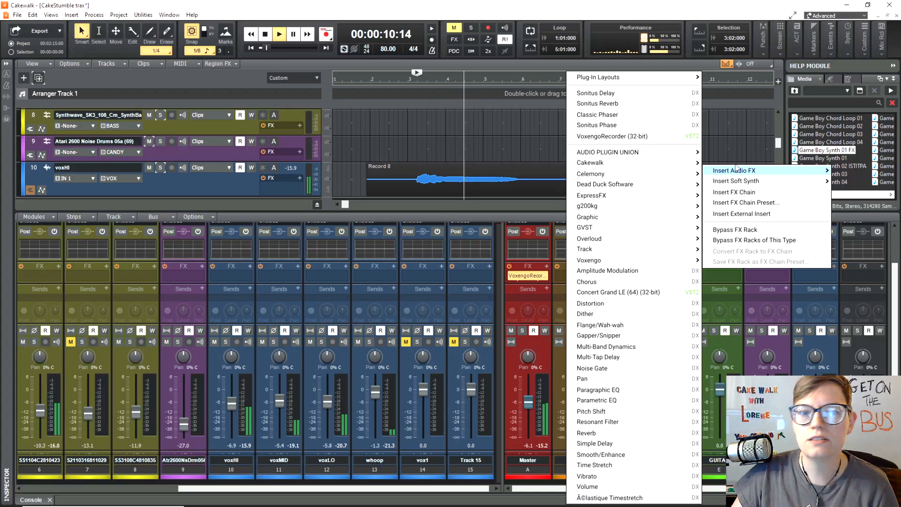
click(640, 104)
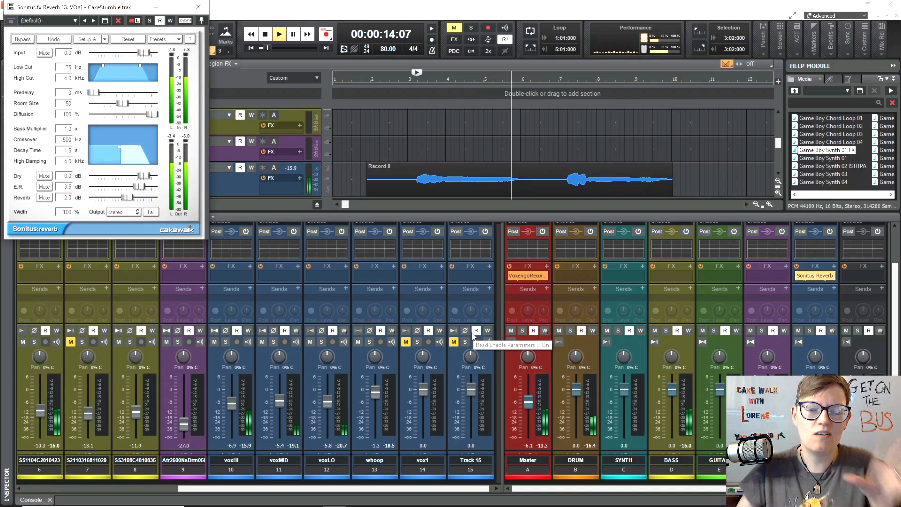
- Insert a new VERB bus with a Sonitus Reverb effect and close the effect's window
right_click(767, 258)
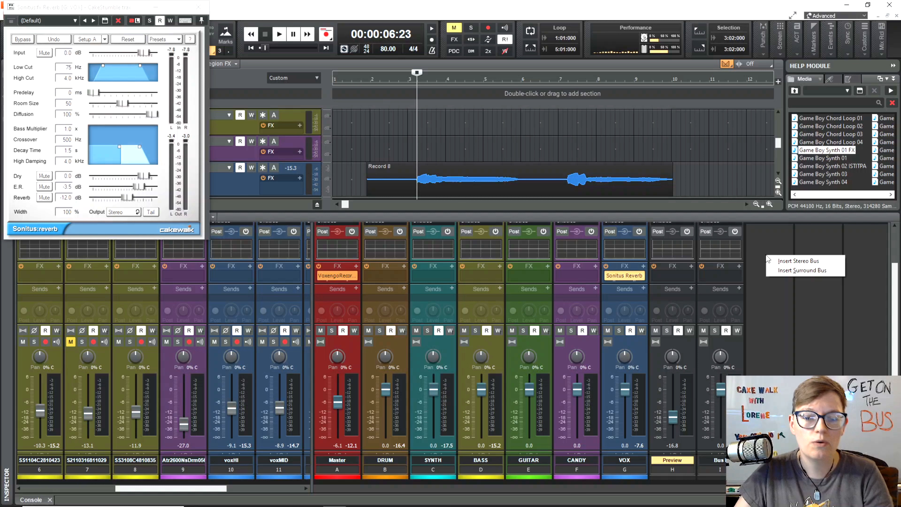
click(817, 271)
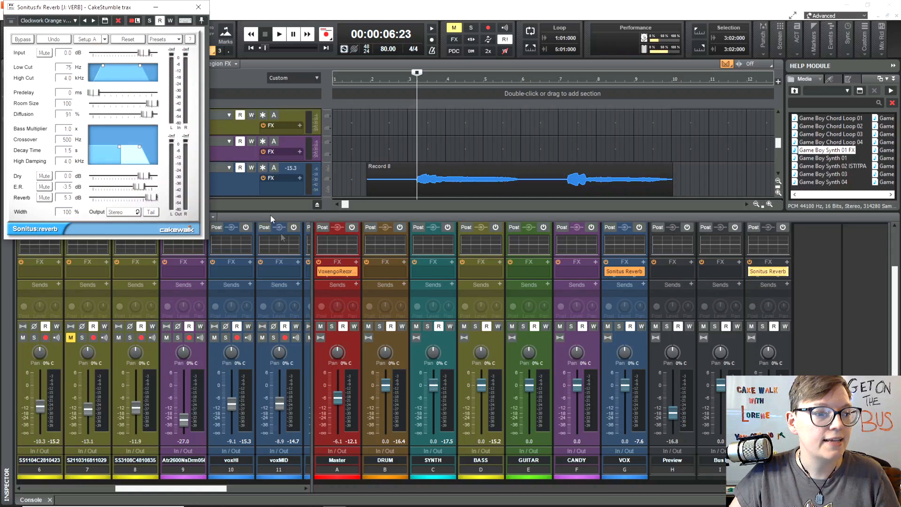
click(198, 7)
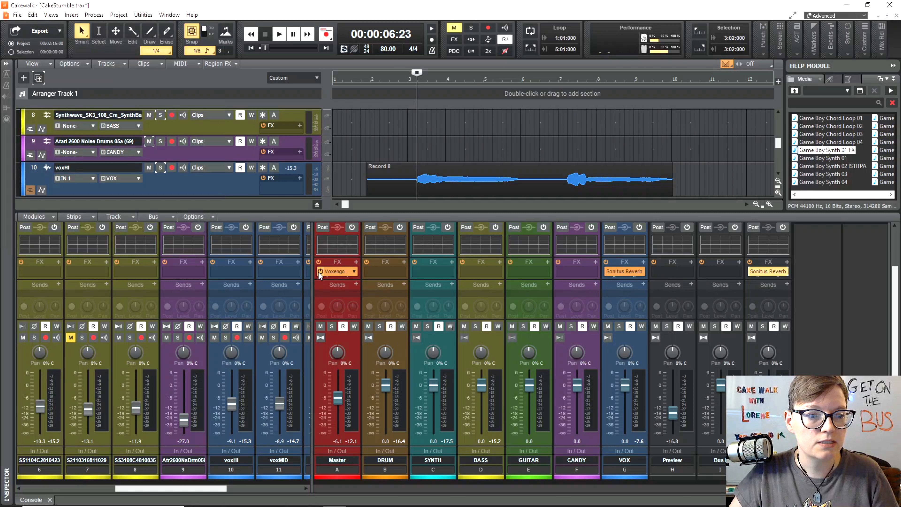
- Add a send from the voxMID track to the VERB bus
drag(314, 269, 473, 286)
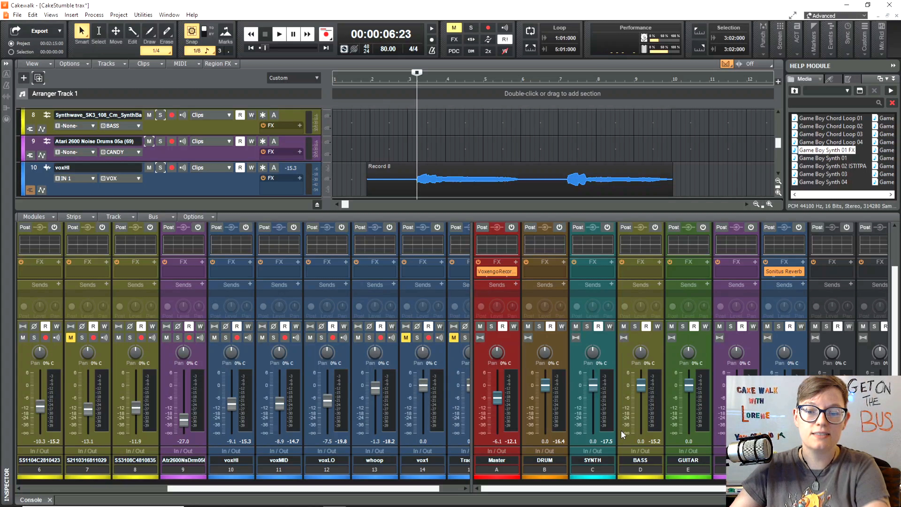
drag(511, 489, 609, 487)
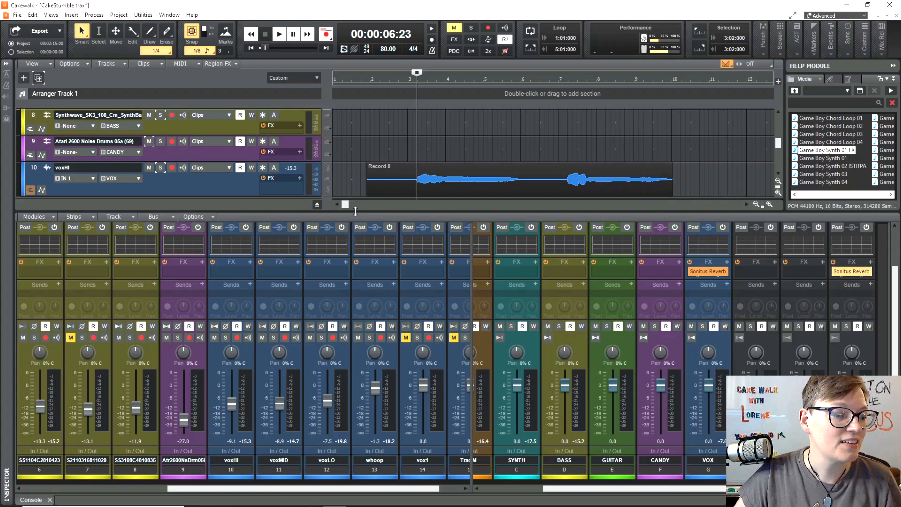
scroll(266, 387, up, 1)
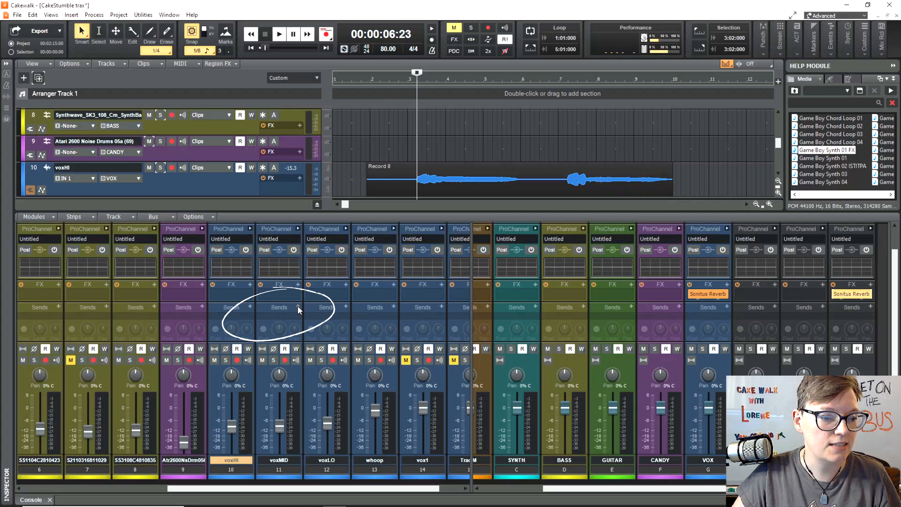
click(298, 306)
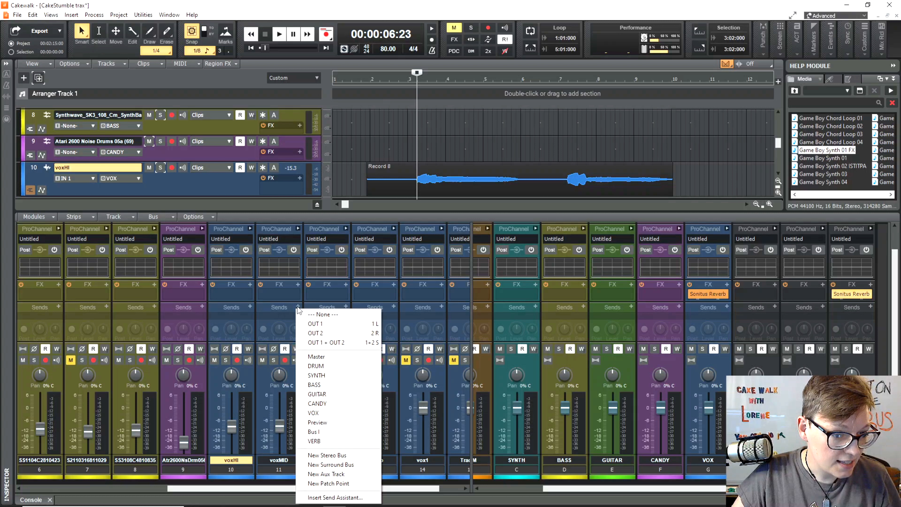
click(324, 442)
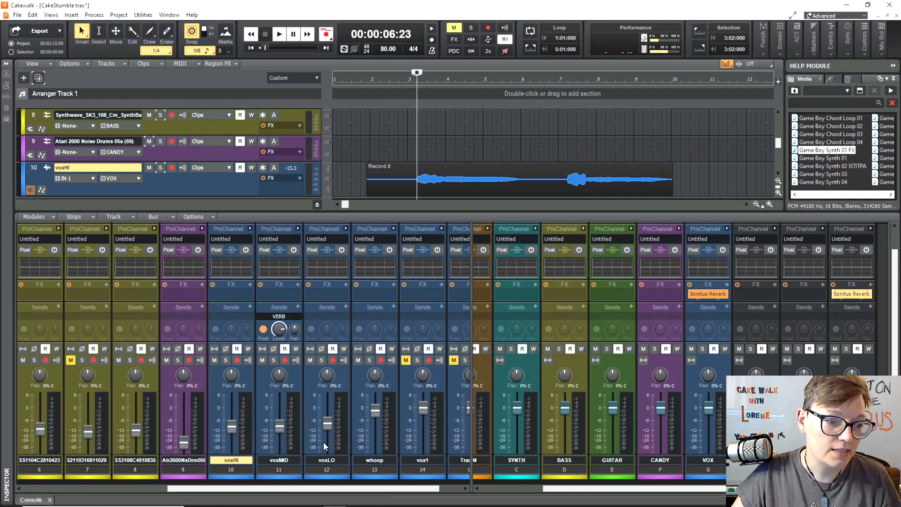
- Lower the level of voxMID's VERB send to about -3.9 and toggle the send
drag(284, 331, 283, 336)
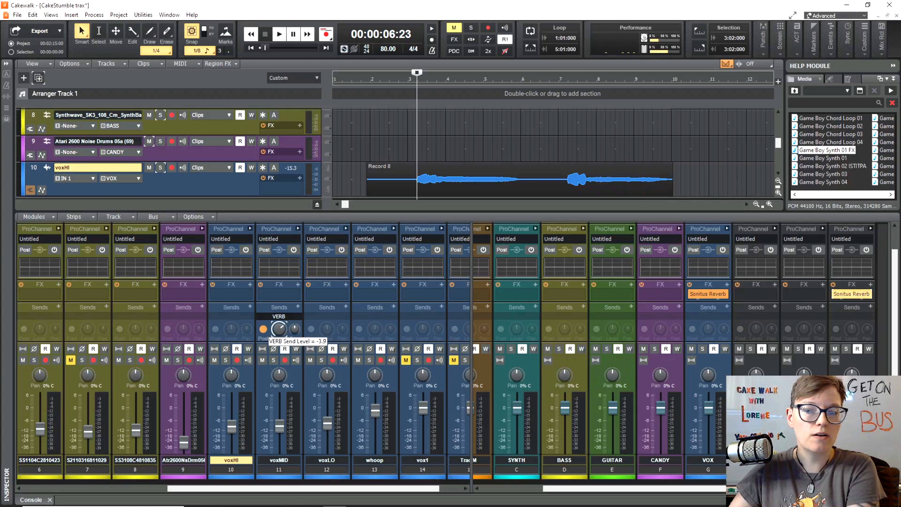
drag(284, 336, 284, 334)
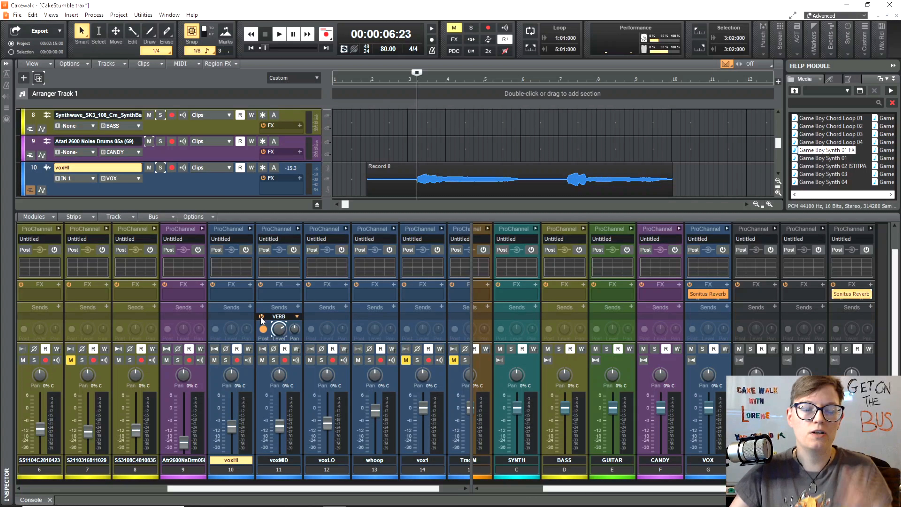
click(261, 317)
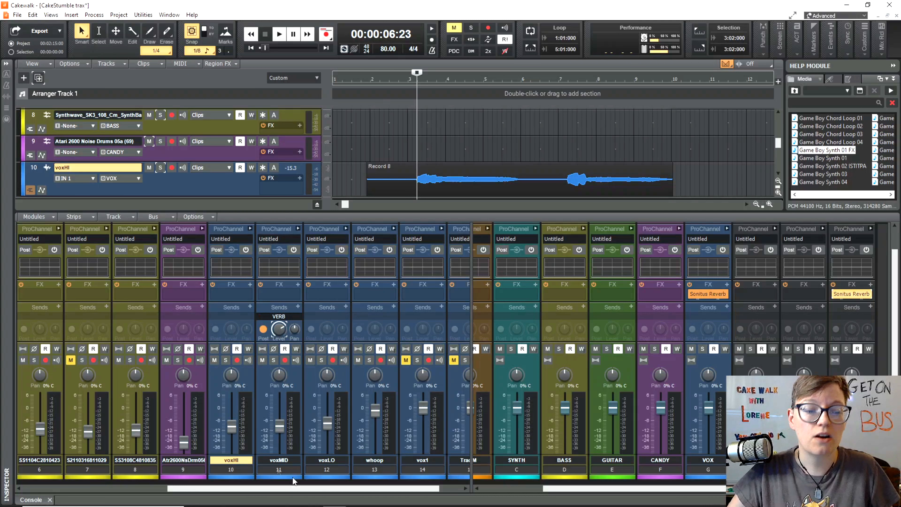
- Lower the voxMID track's volume fader to -10.5
scroll(293, 425, up, 1)
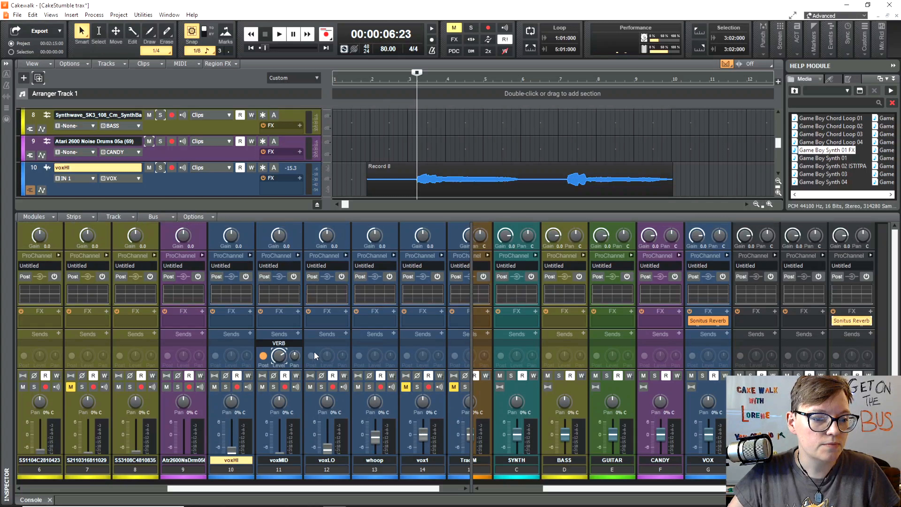
scroll(277, 309, down, 3)
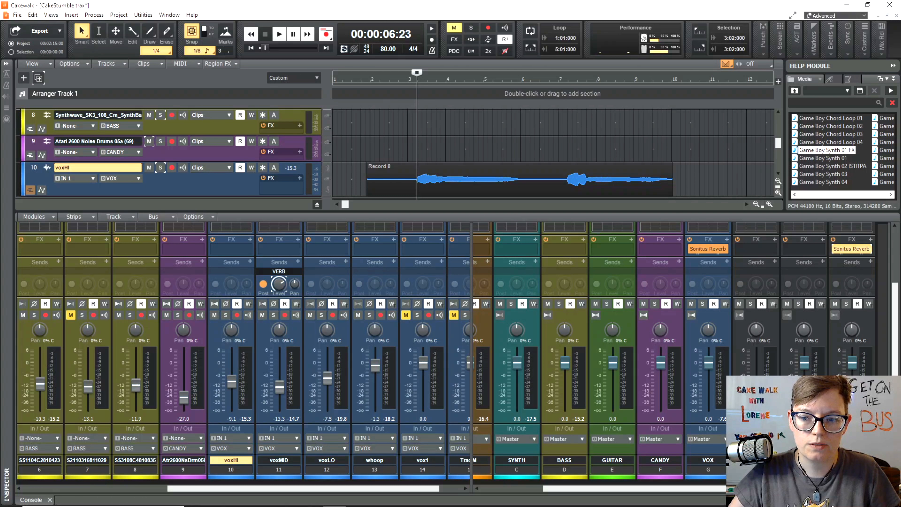
scroll(284, 387, up, 4)
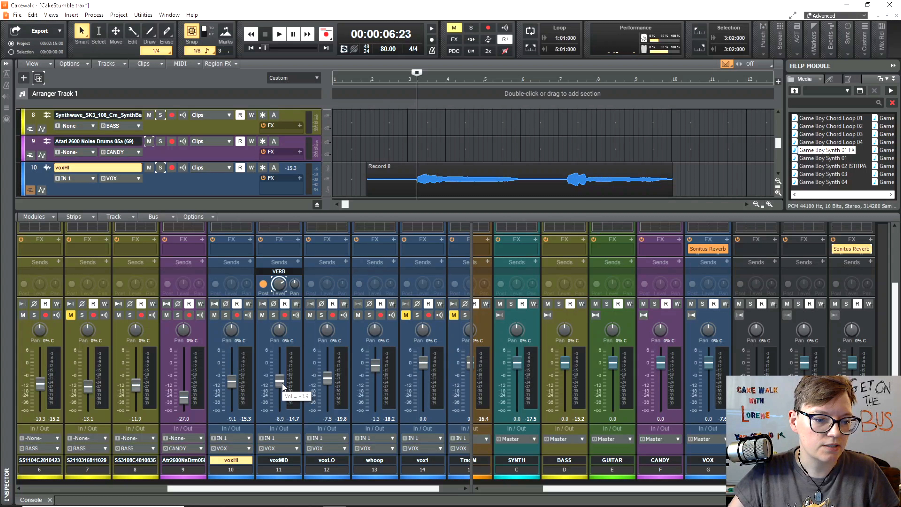
scroll(283, 383, down, 2)
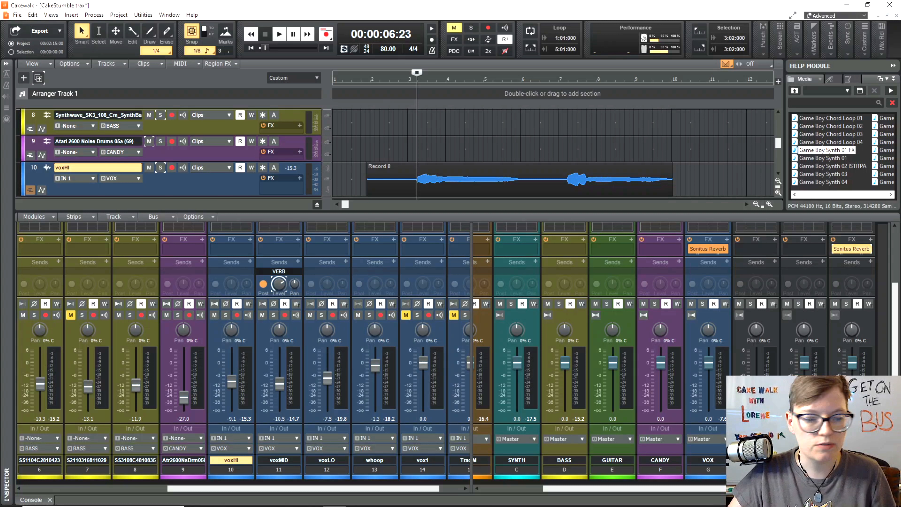
- Play the project while adjusting voxMID's VERB send level, and stop playback
key(space)
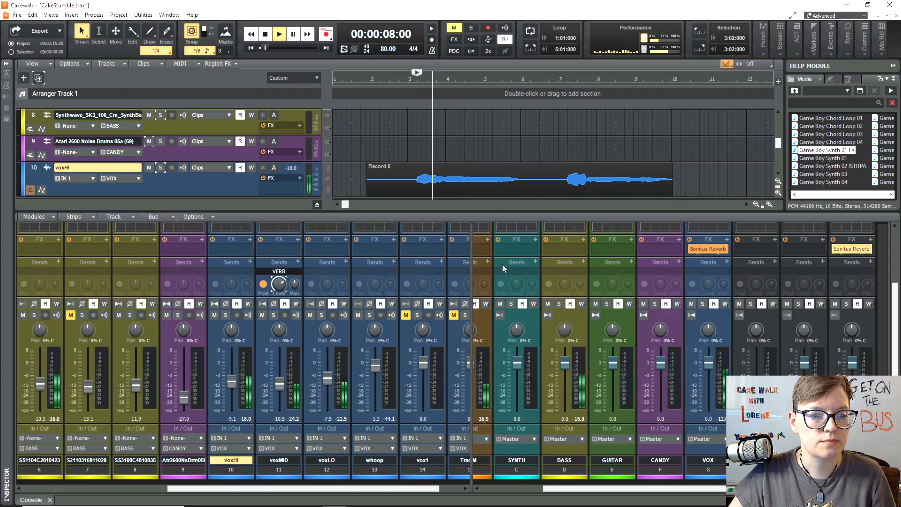
mouse_move(282, 285)
mouse_down()
mouse_move(283, 293)
mouse_move(283, 286)
mouse_up()
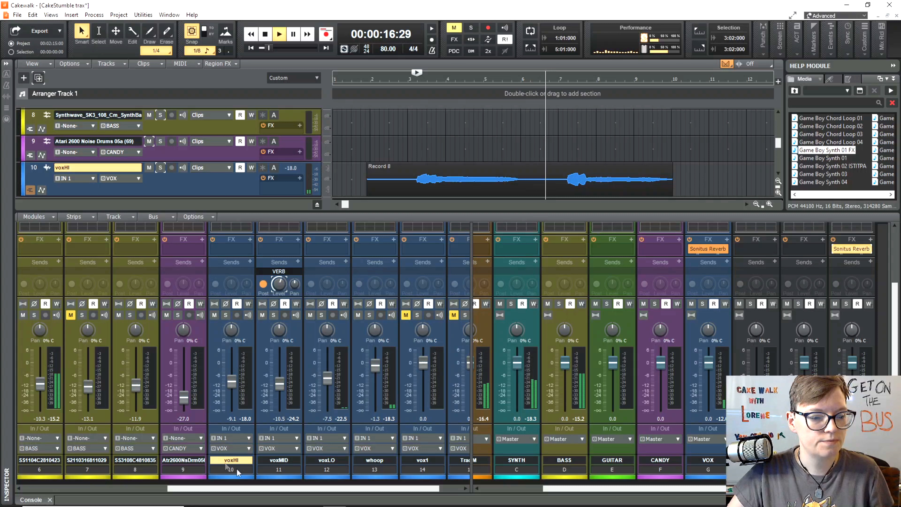
key(space)
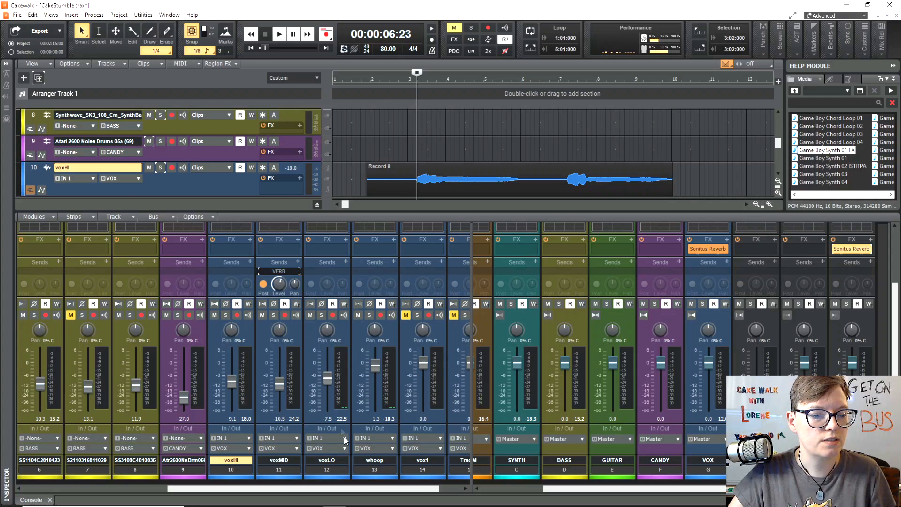
- Add a VERB send to the whoop track and insert a Sonitus Delay effect on the VERB bus
click(394, 262)
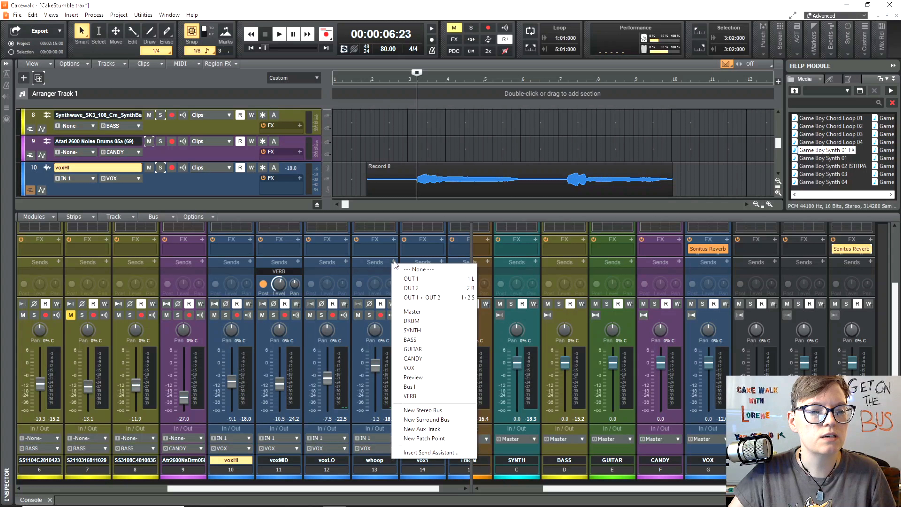
click(427, 396)
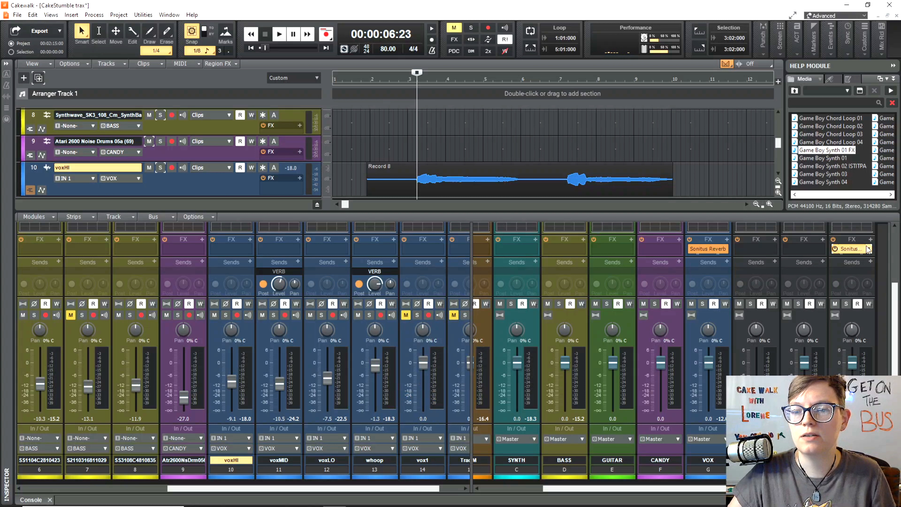
click(870, 239)
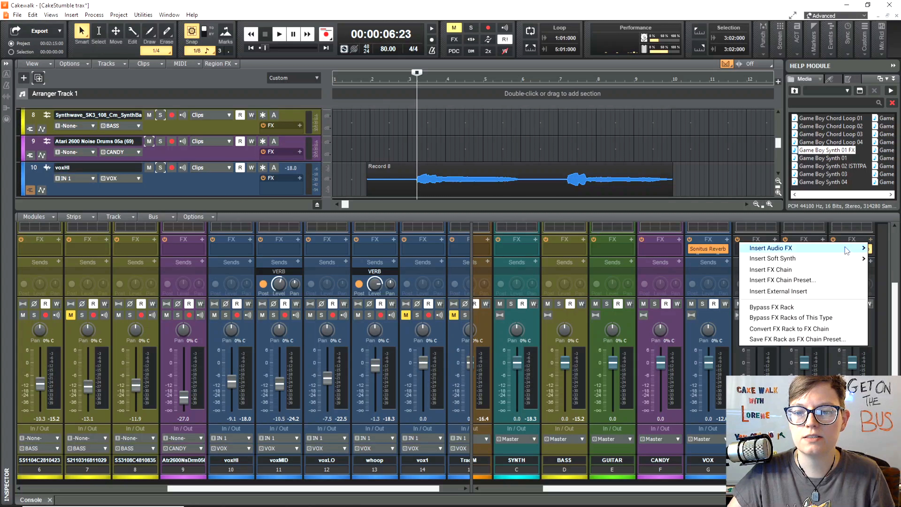
mouse_move(845, 248)
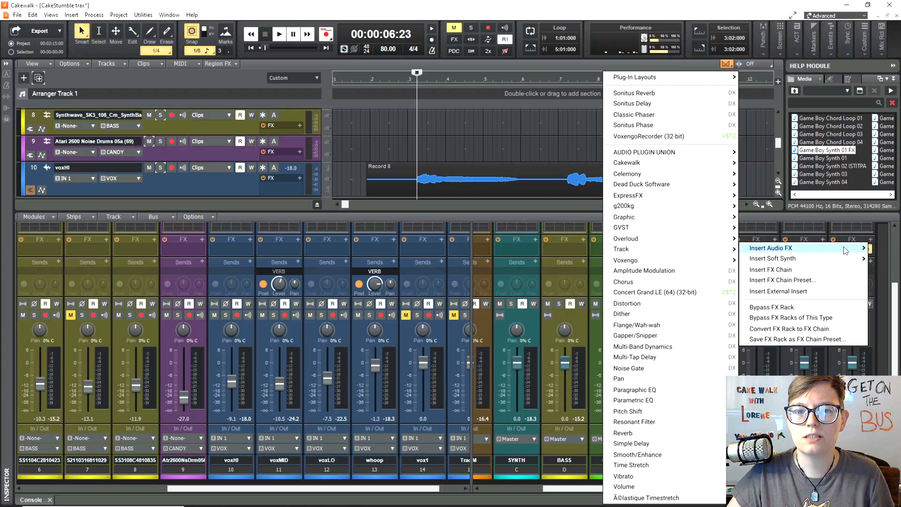
click(679, 104)
- Set the Sonitus Delay's sync tempo to 80 BPM and close the effect's window
double_click(69, 160)
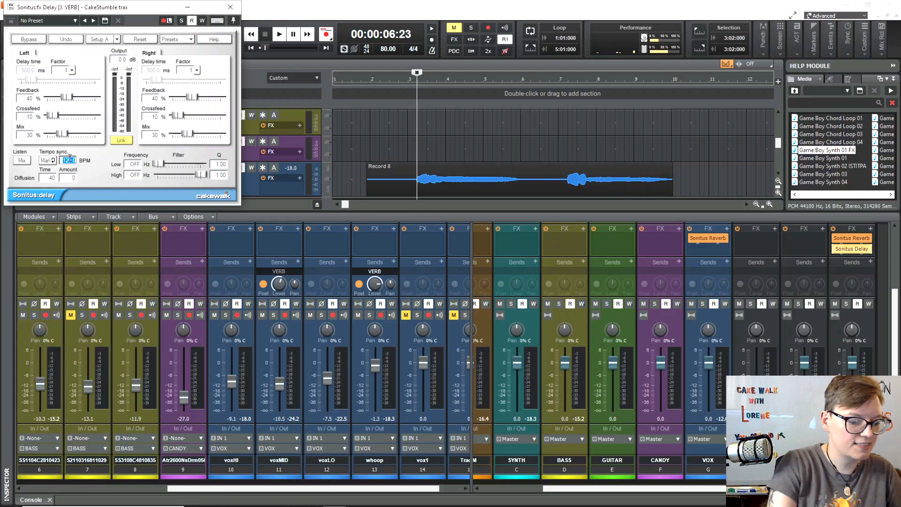
text(80)
key(Return)
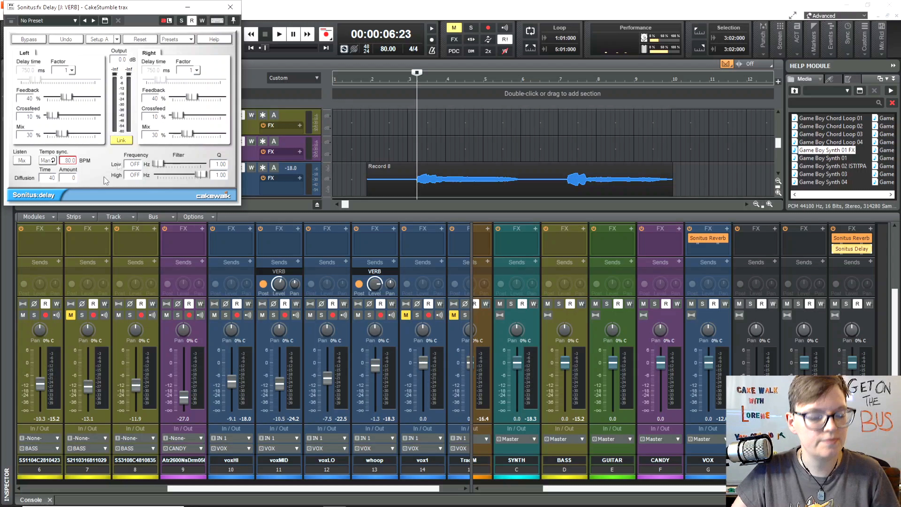
click(230, 7)
- During playback, raise whoop's VERB DLY send level and bypass the Sonitus Reverb on that bus, ending with playback stopped
key(space)
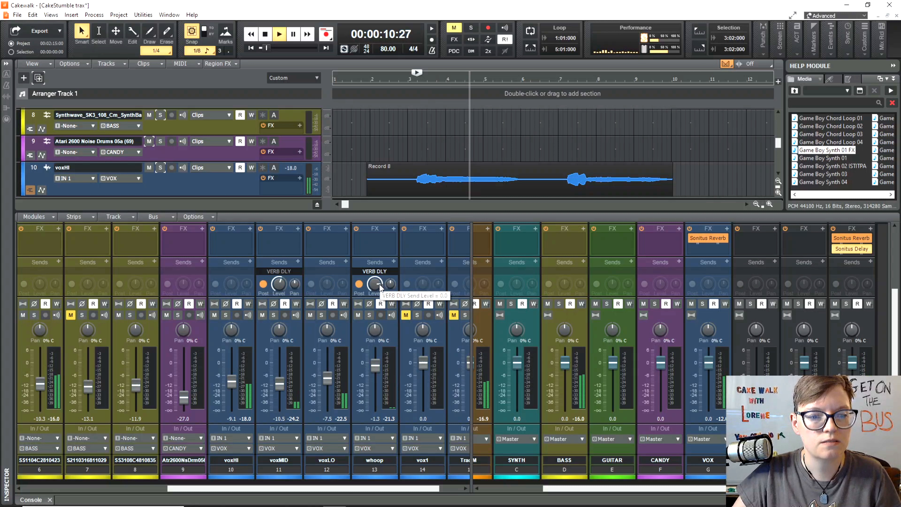
drag(379, 286, 379, 273)
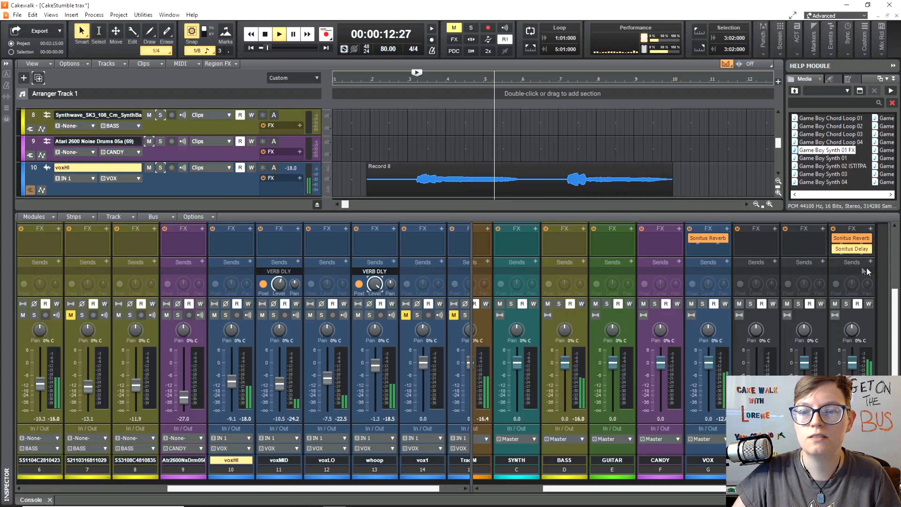
click(836, 238)
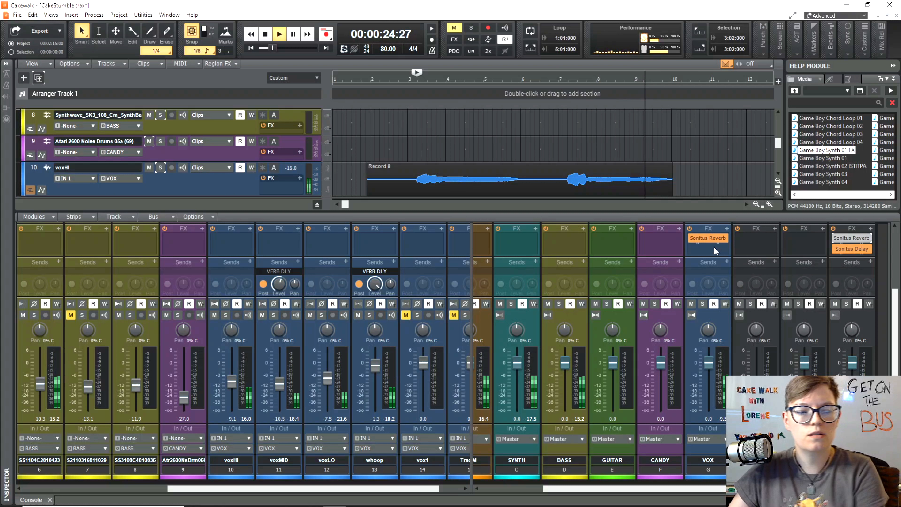
key(space)
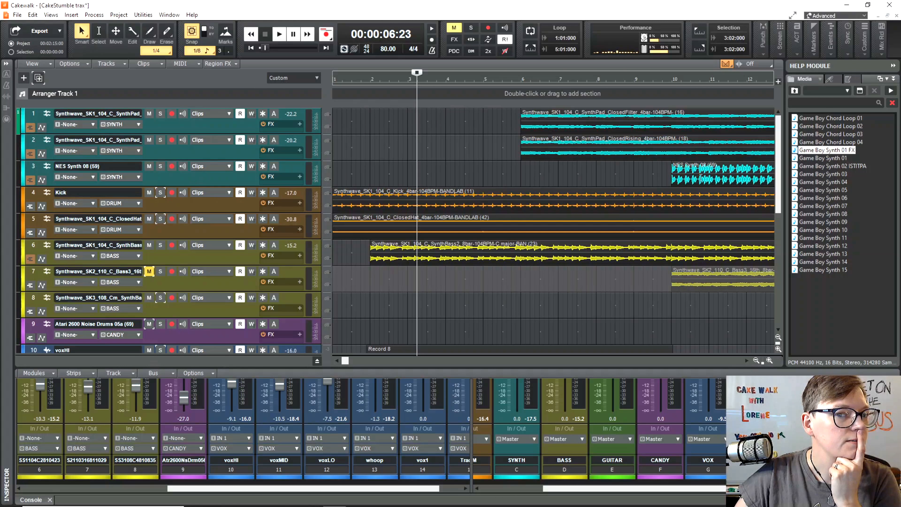
- Look over the vocal tracks in the arrangement and enlarge the console beneath them
scroll(661, 178, down, 4)
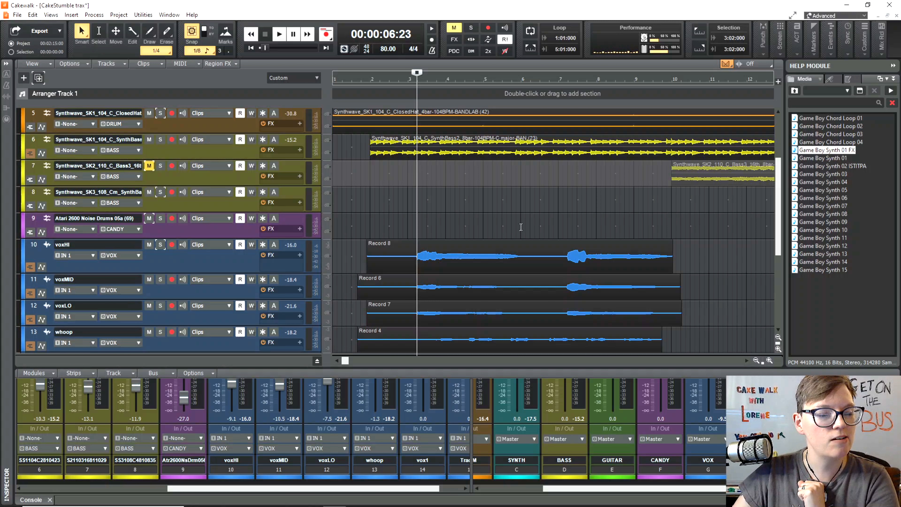
drag(688, 369, 679, 235)
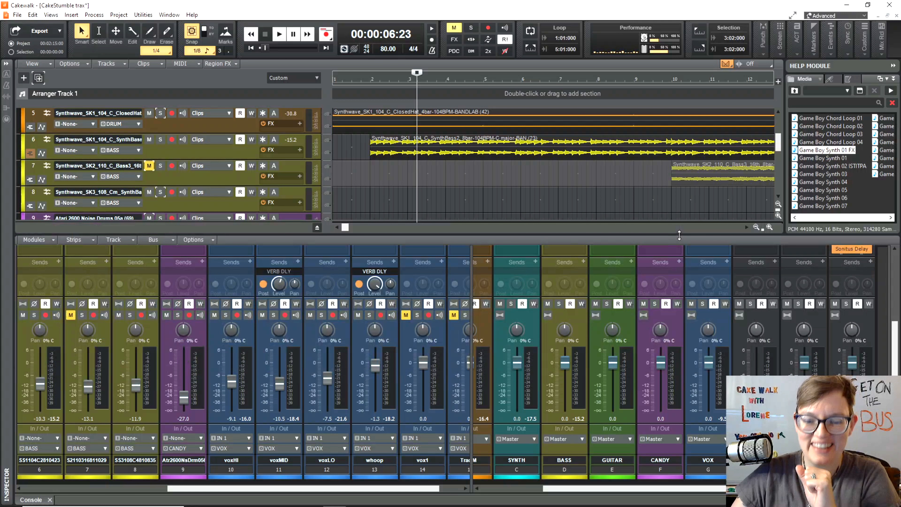